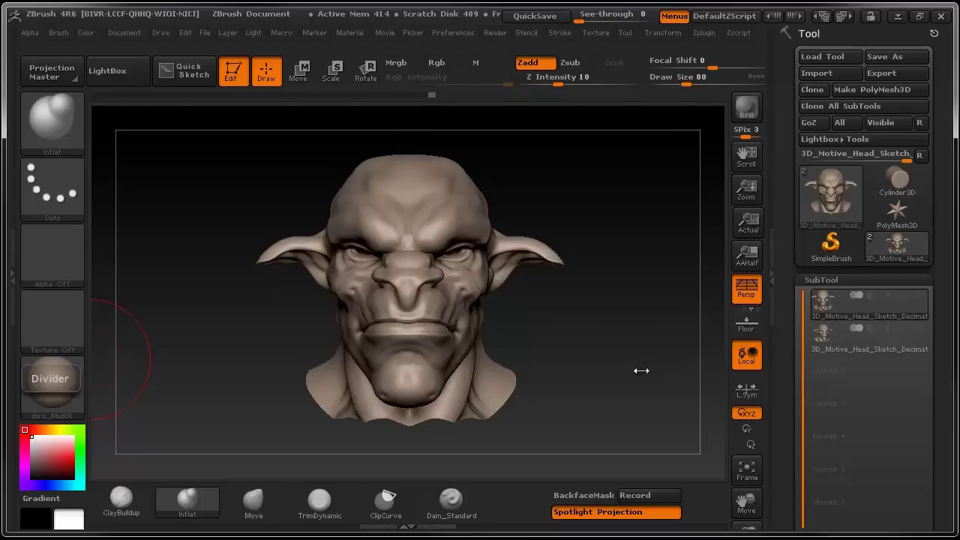
Examine the creature head sculpt from the front and slightly from the side.
{"action": "left_click", "coordinate": [842, 336]}
{"action": "mouse_move", "coordinate": [631, 373]}
{"action": "left_mouse_down"}
{"action": "mouse_move", "coordinate": [667, 388]}
{"action": "mouse_move", "coordinate": [656, 385]}
{"action": "mouse_move", "coordinate": [656, 359]}
{"action": "mouse_move", "coordinate": [612, 353]}
{"action": "mouse_move", "coordinate": [623, 369]}
{"action": "mouse_move", "coordinate": [641, 362]}
{"action": "mouse_move", "coordinate": [589, 376]}
{"action": "mouse_move", "coordinate": [609, 377]}
{"action": "left_mouse_up"}
{"action": "mouse_move", "coordinate": [525, 384]}
{"action": "left_mouse_down"}
{"action": "mouse_move", "coordinate": [542, 360]}
{"action": "mouse_move", "coordinate": [528, 375]}
{"action": "mouse_move", "coordinate": [607, 359]}
{"action": "mouse_move", "coordinate": [606, 337]}
{"action": "mouse_move", "coordinate": [613, 347]}
{"action": "left_mouse_up"}
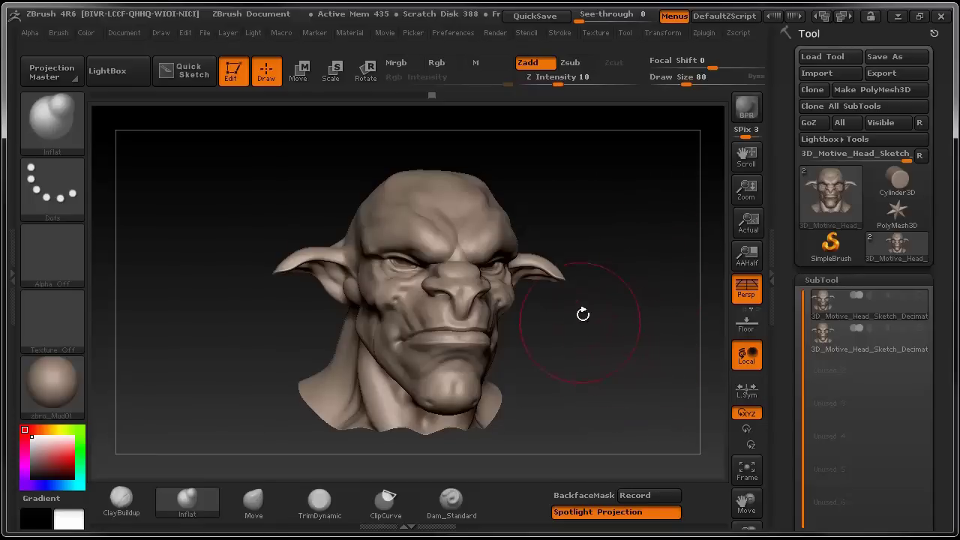
{"action": "left_click_drag", "start_coordinate": [584, 359], "coordinate": [692, 355]}
{"action": "left_click_drag", "start_coordinate": [660, 315], "coordinate": [643, 377]}
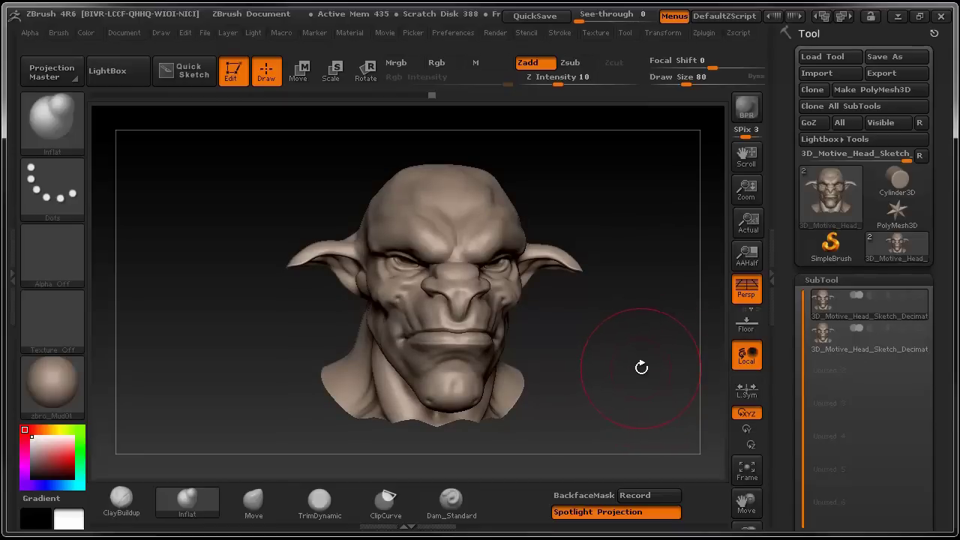
{"action": "left_click_drag", "start_coordinate": [642, 367], "coordinate": [645, 370]}
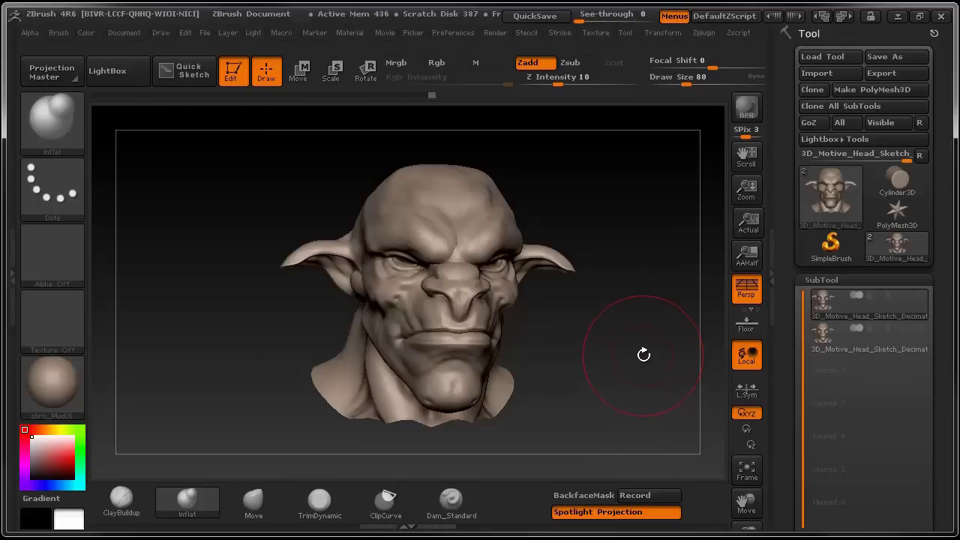
{"action": "left_click_drag", "start_coordinate": [644, 355], "coordinate": [637, 363]}
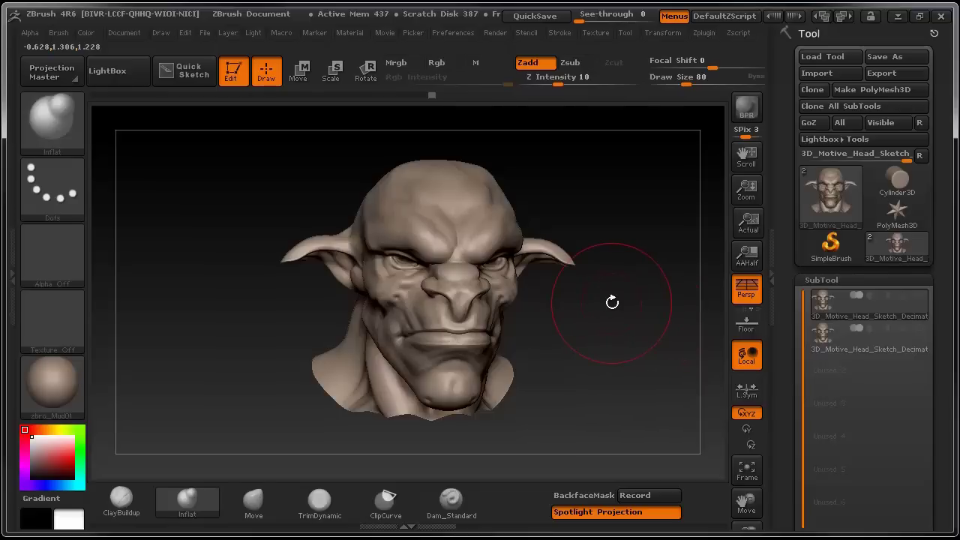
Select the second subtool, the decimated head, and export it as the OBJ file 3D_Motive_Head_Sketch_Decimated in Source Files.
{"action": "left_click", "coordinate": [825, 334]}
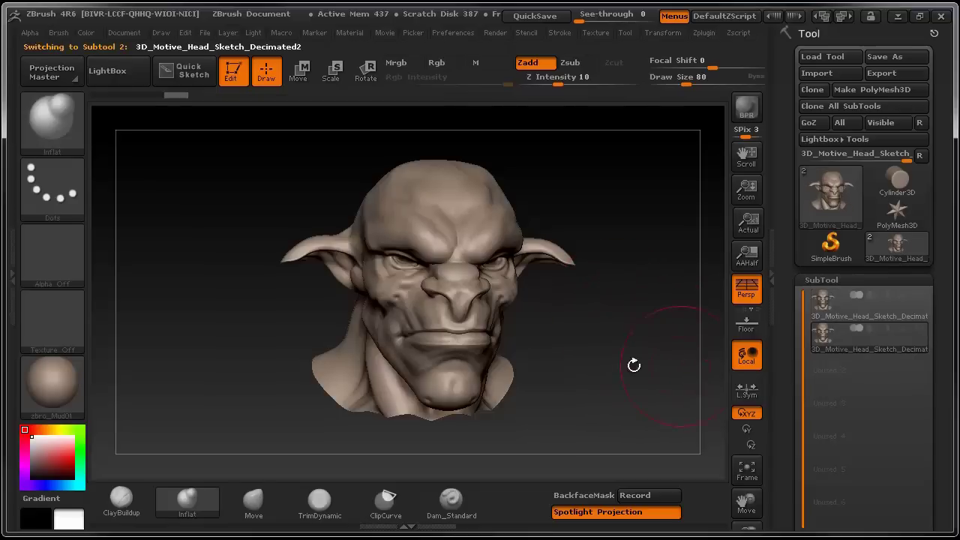
{"action": "left_click_drag", "start_coordinate": [615, 364], "coordinate": [635, 350]}
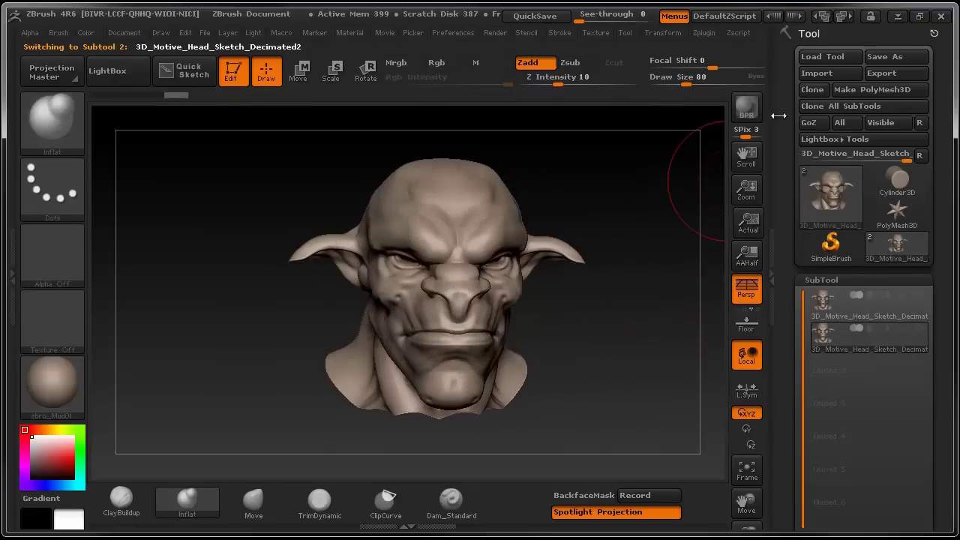
{"action": "left_click_drag", "start_coordinate": [675, 150], "coordinate": [721, 144]}
{"action": "left_click", "coordinate": [892, 74]}
{"action": "left_click", "coordinate": [229, 165]}
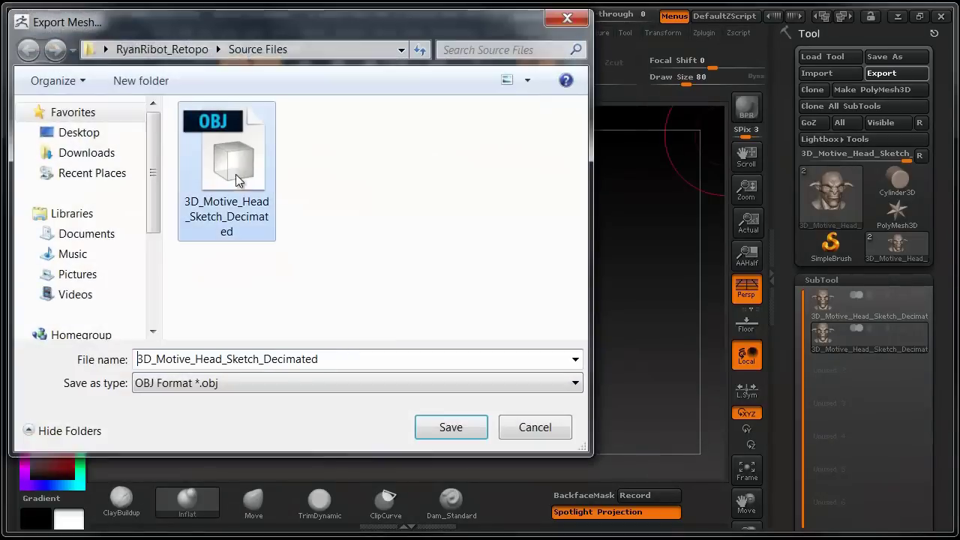
{"action": "left_click", "coordinate": [445, 423]}
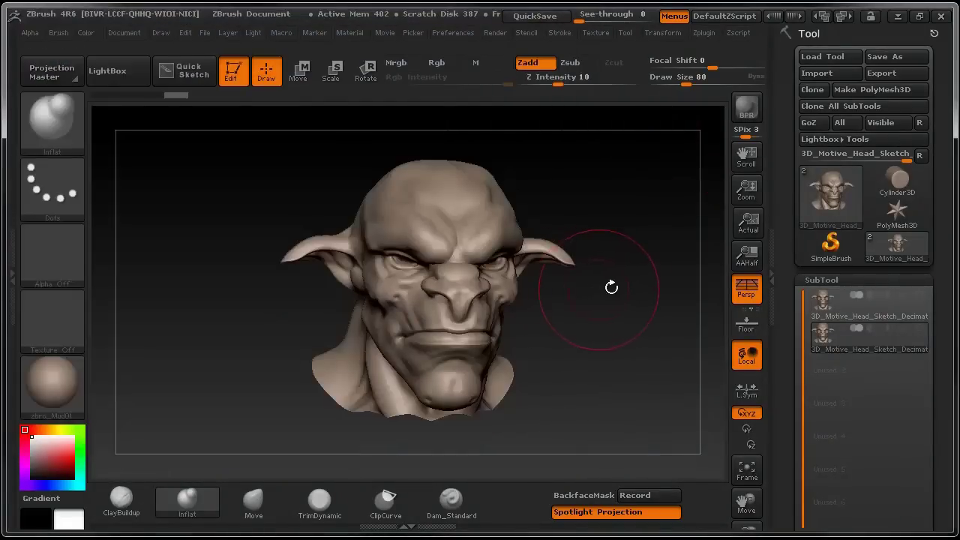
Switch to 3D-Coat and start a retopology project with the OBJ 3D_Motive_Head_Sketch_Decimated imported as the reference mesh.
{"action": "left_click_drag", "start_coordinate": [611, 282], "coordinate": [423, 443]}
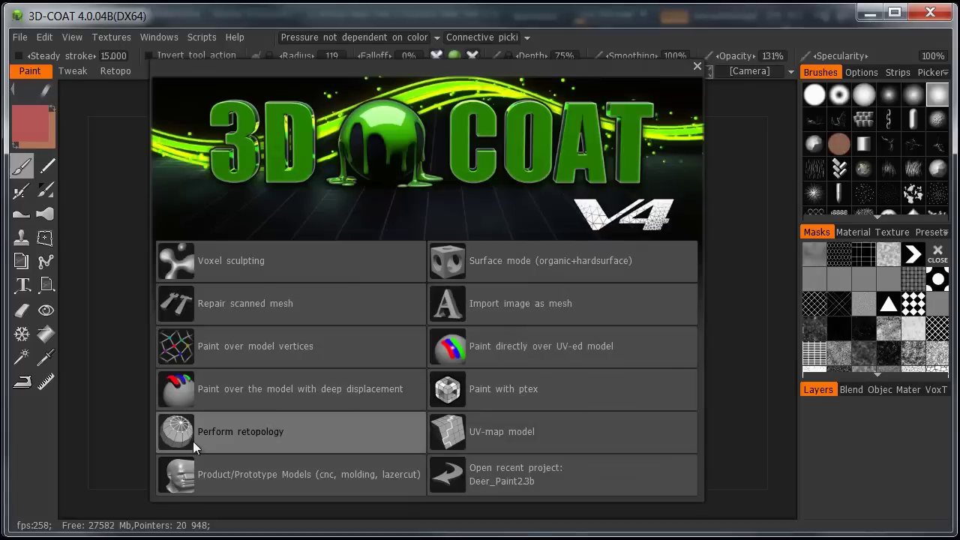
{"action": "left_click", "coordinate": [258, 432]}
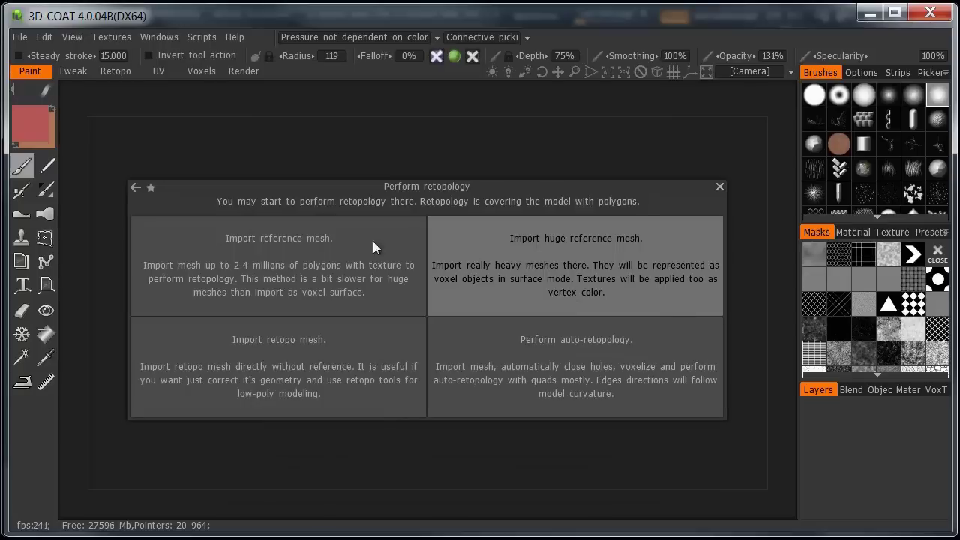
{"action": "left_click", "coordinate": [284, 261]}
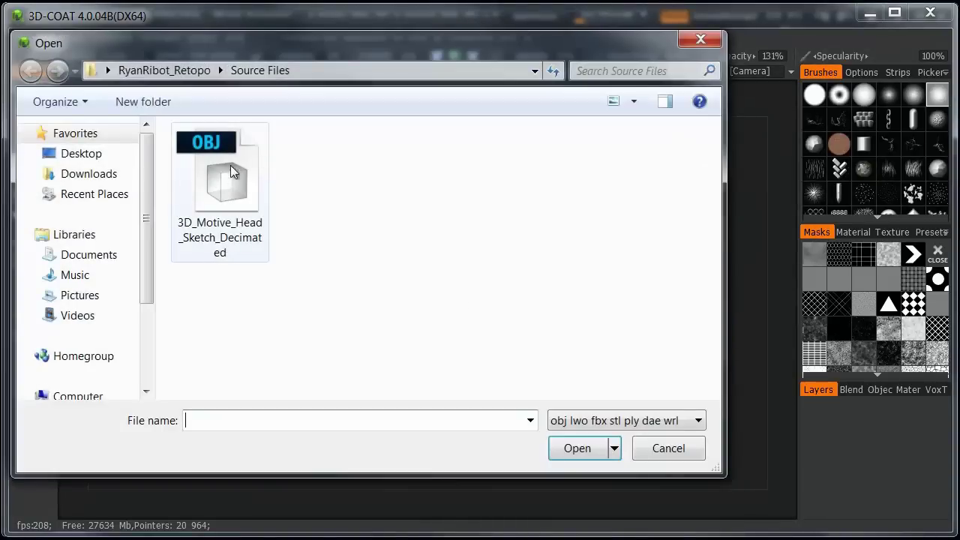
{"action": "left_click", "coordinate": [229, 164]}
{"action": "double_click", "coordinate": [228, 183]}
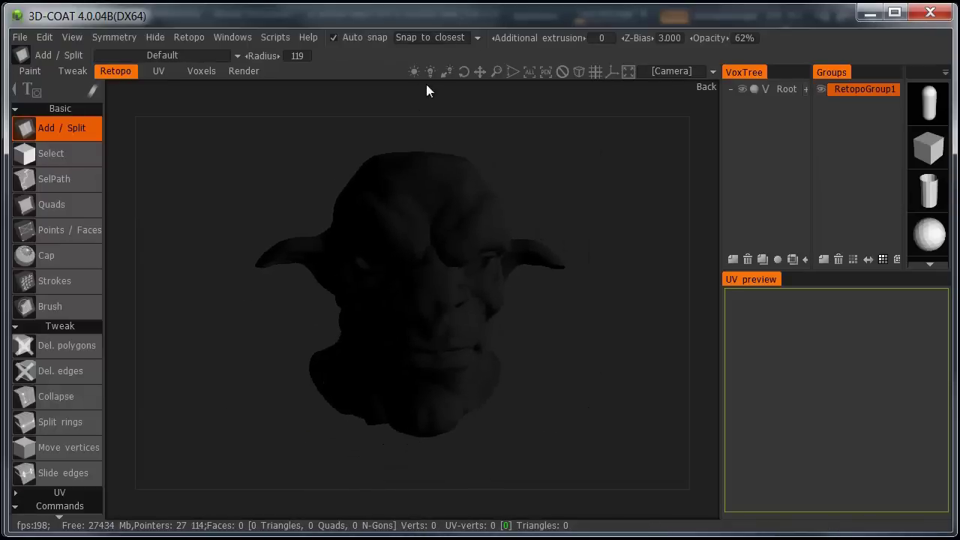
Adjust the viewport's light brightness until the reference head's facial forms are clearly readable.
{"action": "left_click_drag", "start_coordinate": [591, 217], "coordinate": [600, 301]}
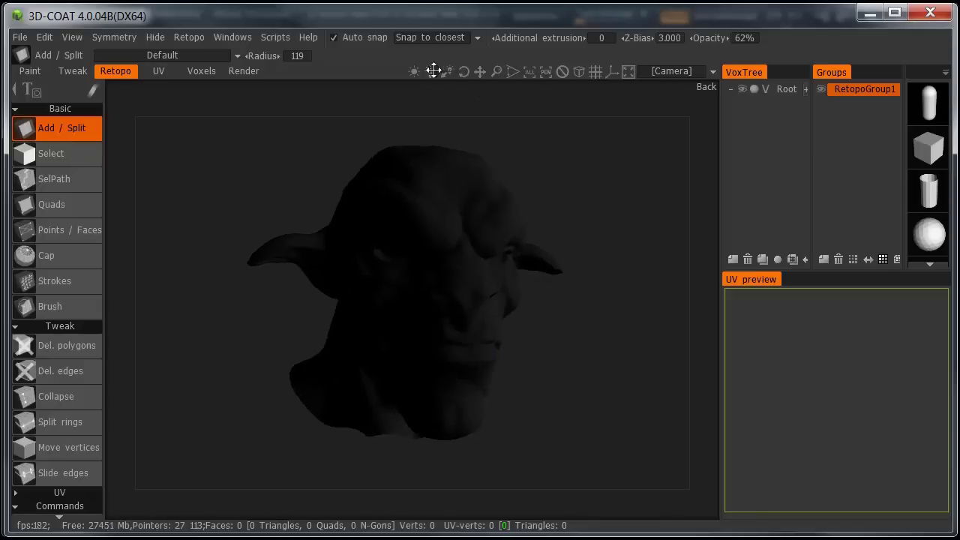
{"action": "mouse_move", "coordinate": [456, 42]}
{"action": "left_mouse_down"}
{"action": "mouse_move", "coordinate": [434, 58]}
{"action": "mouse_move", "coordinate": [430, 15]}
{"action": "left_mouse_up"}
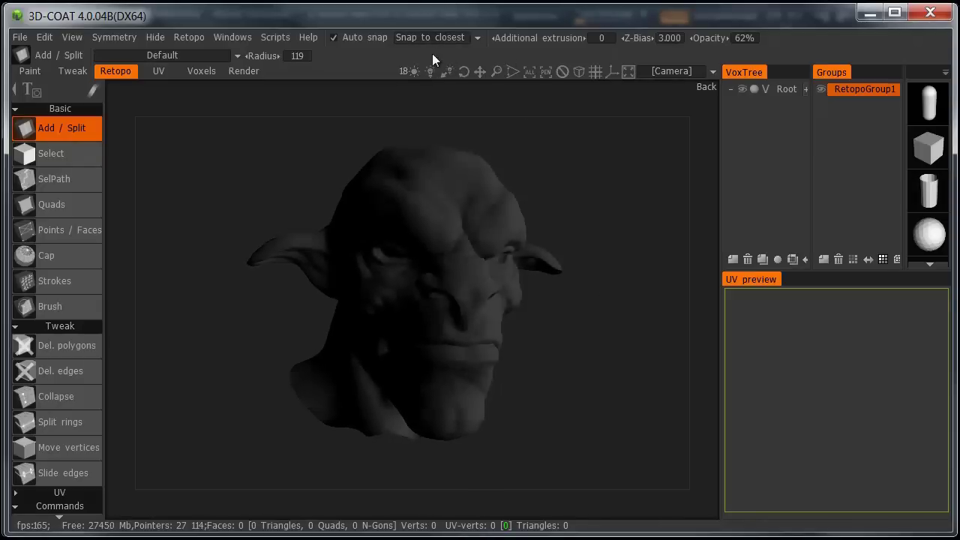
{"action": "left_click_drag", "start_coordinate": [429, 73], "coordinate": [446, 45]}
{"action": "left_click_drag", "start_coordinate": [587, 350], "coordinate": [593, 343]}
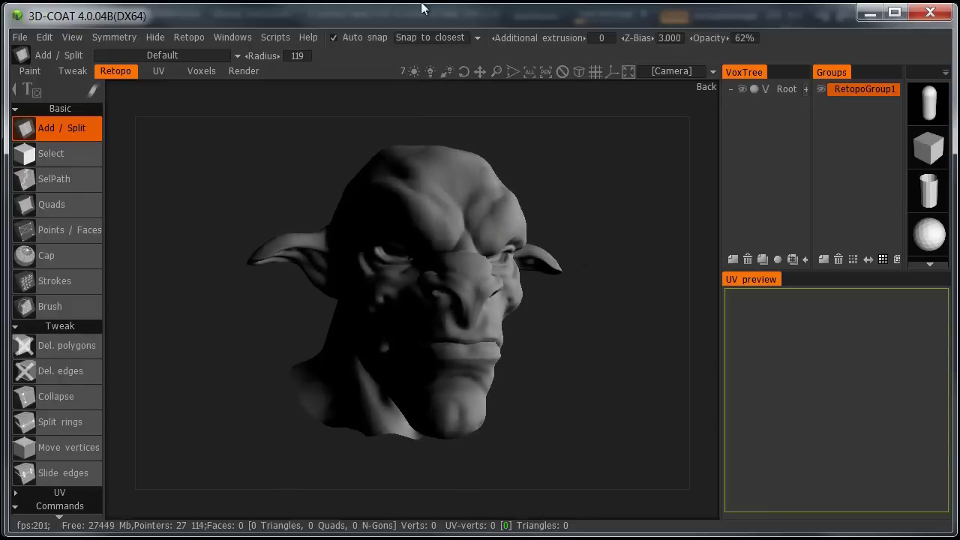
{"action": "left_click_drag", "start_coordinate": [423, 8], "coordinate": [407, 70]}
{"action": "mouse_move", "coordinate": [582, 361]}
{"action": "left_mouse_down"}
{"action": "mouse_move", "coordinate": [532, 374]}
{"action": "mouse_move", "coordinate": [613, 392]}
{"action": "mouse_move", "coordinate": [597, 401]}
{"action": "mouse_move", "coordinate": [574, 369]}
{"action": "left_mouse_up"}
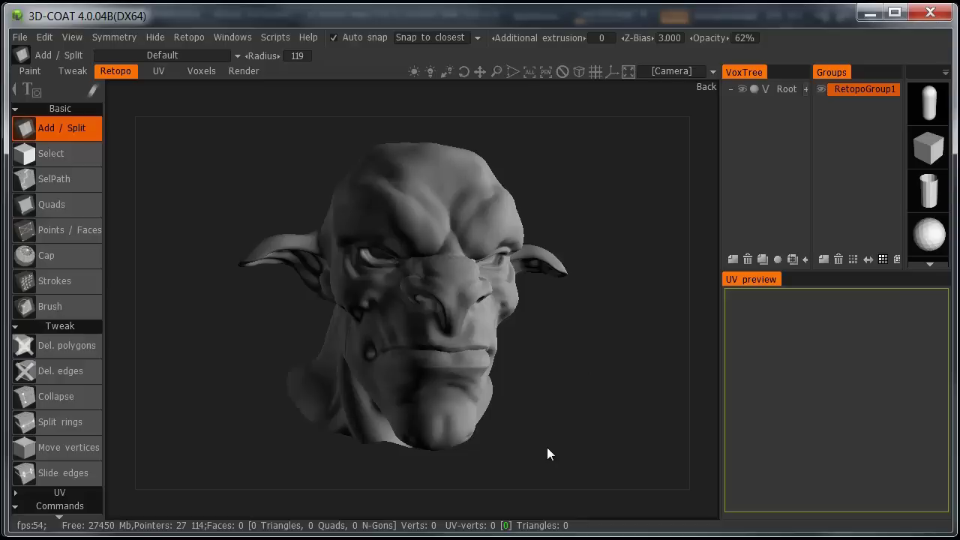
Compare the flat and shaded display modes on the reference head while viewing it from several angles.
{"action": "mouse_move", "coordinate": [546, 447]}
{"action": "left_mouse_down"}
{"action": "mouse_move", "coordinate": [584, 367]}
{"action": "mouse_move", "coordinate": [569, 384]}
{"action": "mouse_move", "coordinate": [586, 391]}
{"action": "mouse_move", "coordinate": [582, 355]}
{"action": "mouse_move", "coordinate": [572, 362]}
{"action": "mouse_move", "coordinate": [608, 278]}
{"action": "left_mouse_up"}
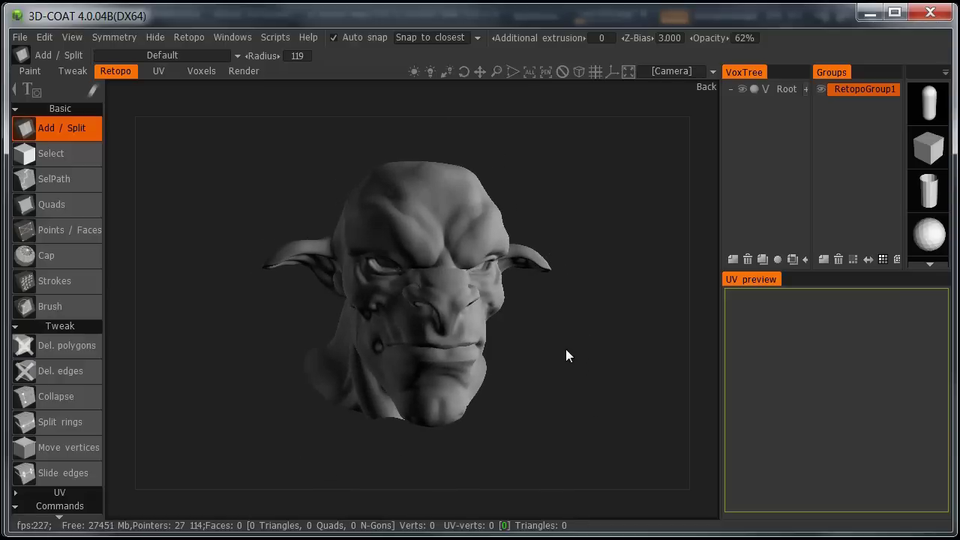
{"action": "left_click_drag", "start_coordinate": [566, 356], "coordinate": [558, 369]}
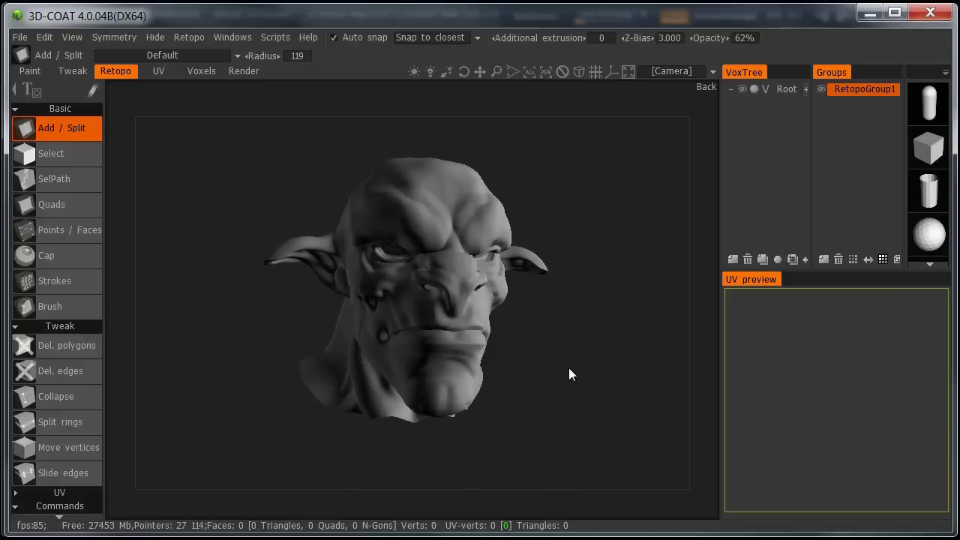
{"action": "key", "text": "1"}
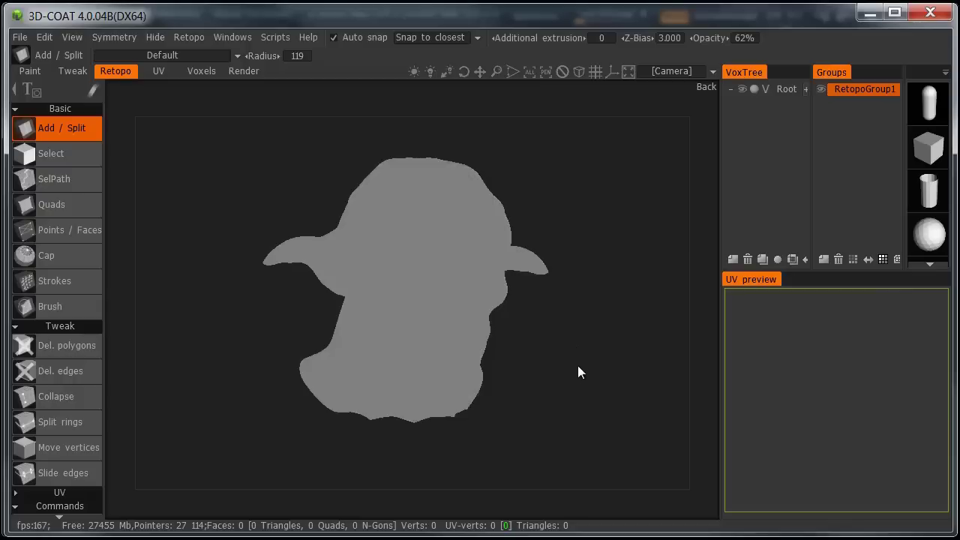
{"action": "key", "text": "3"}
{"action": "mouse_move", "coordinate": [577, 369]}
{"action": "left_mouse_down"}
{"action": "mouse_move", "coordinate": [507, 373]}
{"action": "mouse_move", "coordinate": [578, 367]}
{"action": "mouse_move", "coordinate": [563, 346]}
{"action": "mouse_move", "coordinate": [574, 369]}
{"action": "mouse_move", "coordinate": [527, 364]}
{"action": "mouse_move", "coordinate": [567, 371]}
{"action": "mouse_move", "coordinate": [552, 381]}
{"action": "mouse_move", "coordinate": [584, 368]}
{"action": "mouse_move", "coordinate": [580, 313]}
{"action": "mouse_move", "coordinate": [575, 340]}
{"action": "left_mouse_up"}
{"action": "key", "text": "2"}
{"action": "key", "text": "3"}
{"action": "right_click_drag", "start_coordinate": [575, 340], "coordinate": [597, 415]}
{"action": "middle_click_drag", "start_coordinate": [601, 365], "coordinate": [561, 375]}
{"action": "scroll", "coordinate": [578, 331], "scroll_direction": "down", "scroll_amount": 2}
{"action": "left_click_drag", "start_coordinate": [561, 376], "coordinate": [609, 322]}
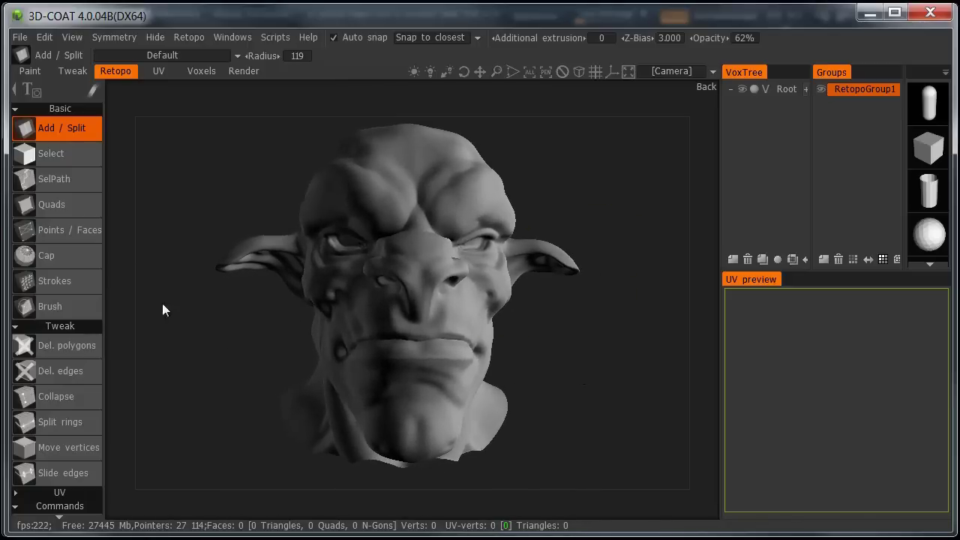
Enable symmetry across the X axis and check the head from below and from the front.
{"action": "left_click", "coordinate": [129, 39]}
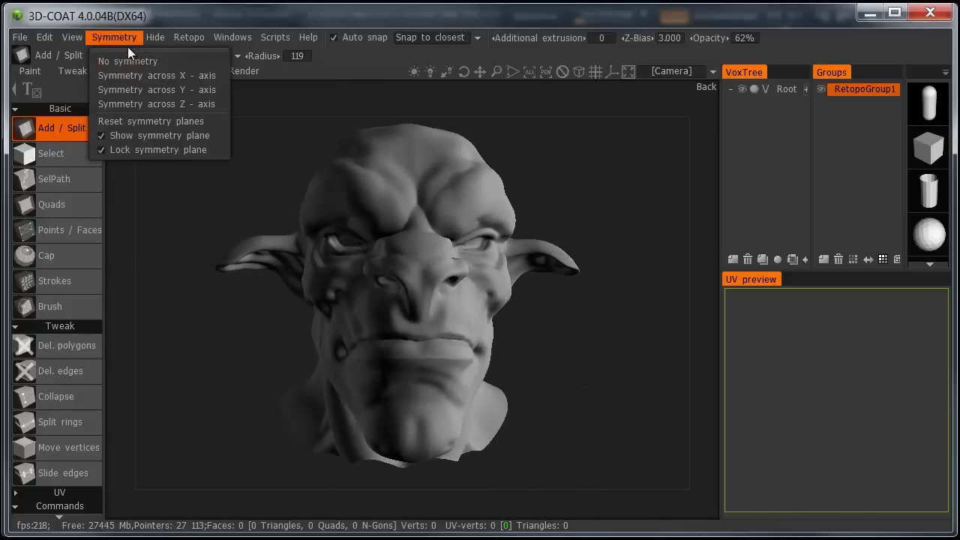
{"action": "left_click", "coordinate": [197, 75]}
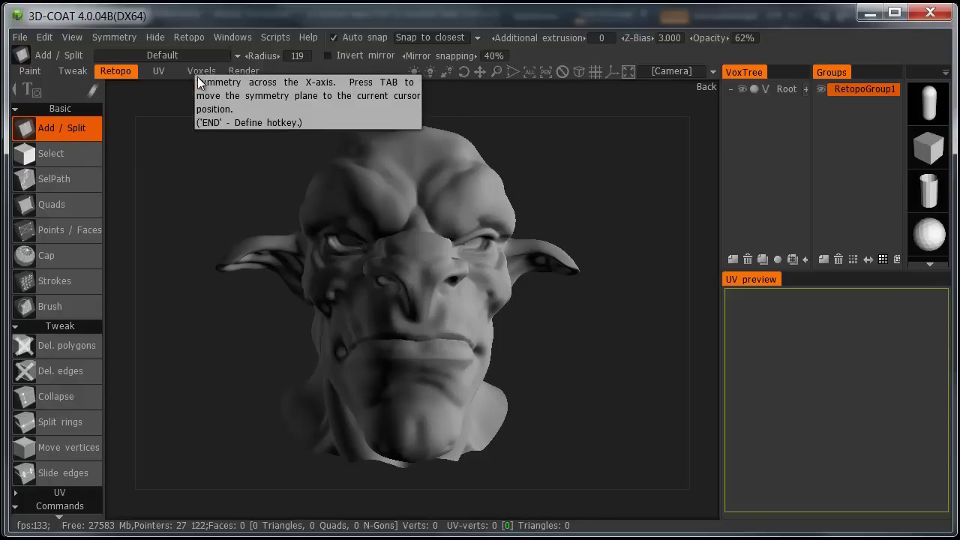
{"action": "left_click_drag", "start_coordinate": [566, 352], "coordinate": [616, 372]}
{"action": "right_click_drag", "start_coordinate": [616, 373], "coordinate": [576, 339]}
{"action": "mouse_move", "coordinate": [577, 339]}
{"action": "left_mouse_down"}
{"action": "mouse_move", "coordinate": [561, 221]}
{"action": "mouse_move", "coordinate": [578, 270]}
{"action": "mouse_move", "coordinate": [619, 298]}
{"action": "left_mouse_up"}
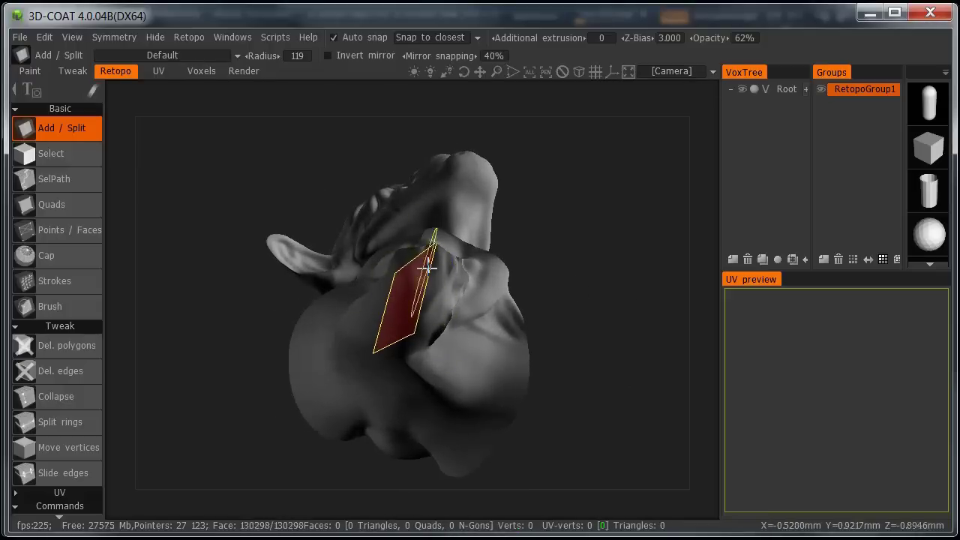
{"action": "left_click_drag", "start_coordinate": [616, 219], "coordinate": [419, 373]}
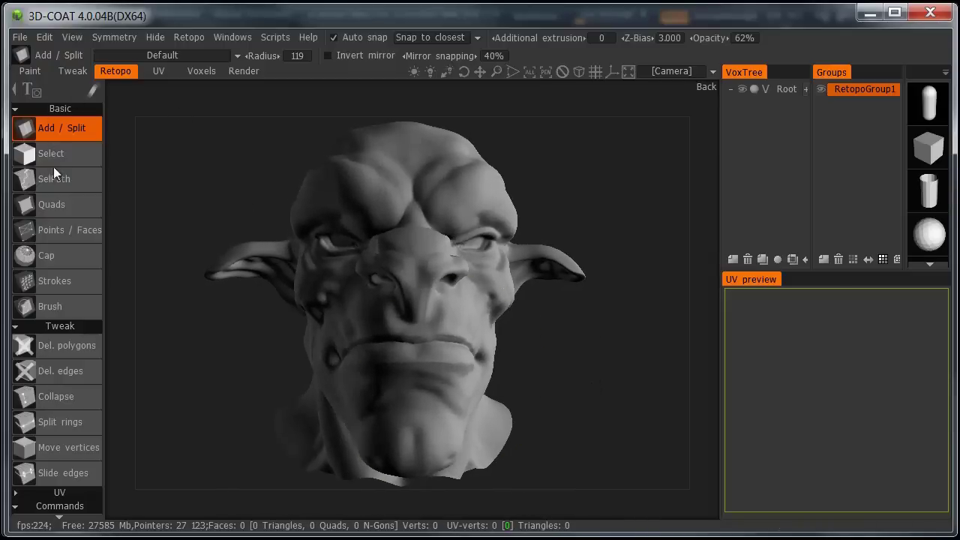
Reduce the brush radius to 24.239 and draw a mirrored quad just below the centre of the lower lip with Add / Split.
{"action": "right_click_drag", "start_coordinate": [391, 265], "coordinate": [386, 242]}
{"action": "mouse_move", "coordinate": [543, 309]}
{"action": "left_mouse_down"}
{"action": "mouse_move", "coordinate": [602, 342]}
{"action": "mouse_move", "coordinate": [612, 323]}
{"action": "mouse_move", "coordinate": [611, 359]}
{"action": "left_mouse_up"}
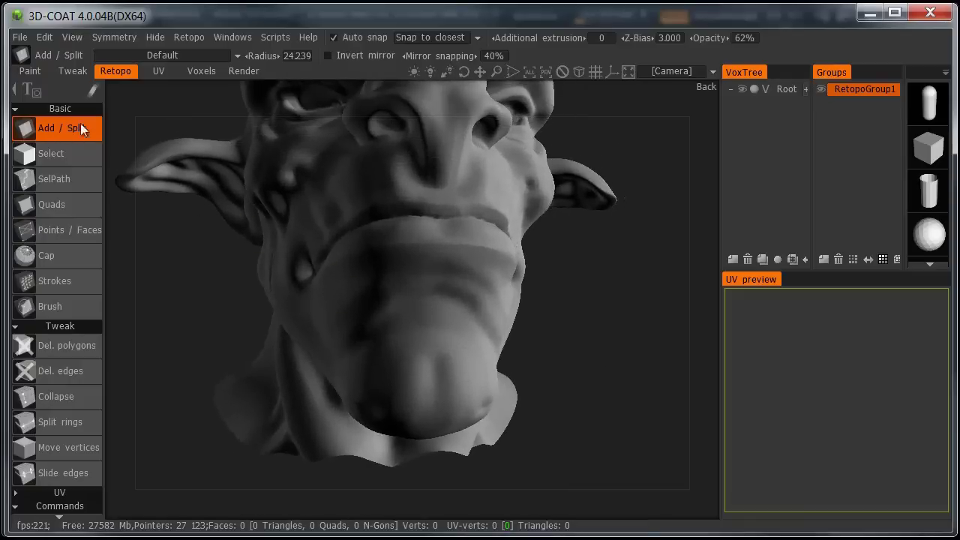
{"action": "left_click", "coordinate": [443, 250]}
{"action": "left_click", "coordinate": [439, 271]}
{"action": "left_click", "coordinate": [387, 273]}
{"action": "left_click", "coordinate": [393, 245]}
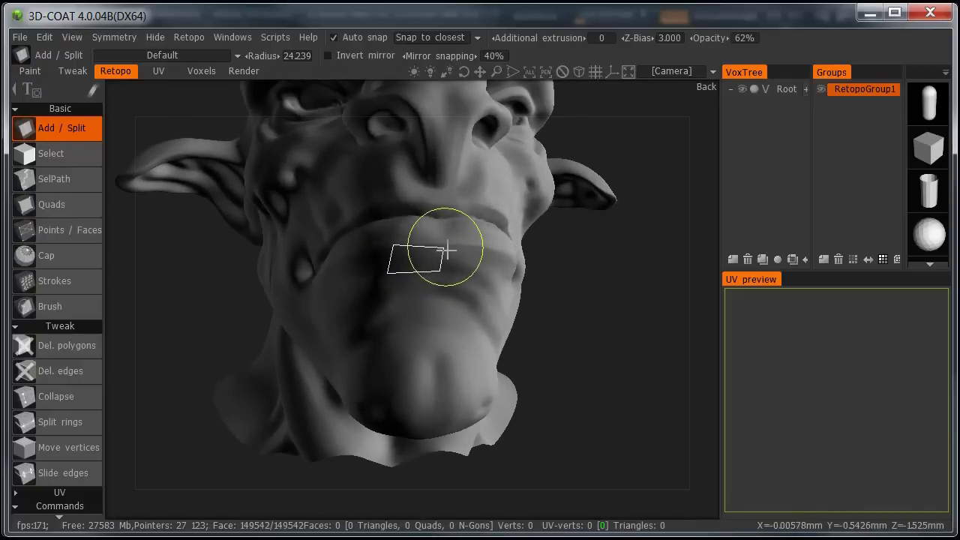
{"action": "left_click", "coordinate": [444, 248]}
Adjust the centre-line vertices of the quad below the lower lip with the Brush tool.
{"action": "left_click", "coordinate": [66, 203]}
{"action": "left_click_drag", "start_coordinate": [575, 366], "coordinate": [552, 364]}
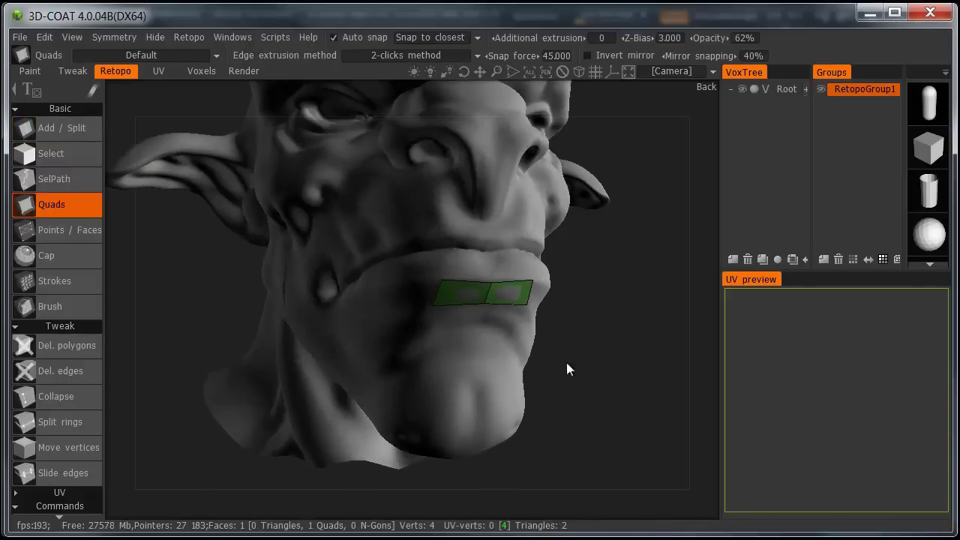
{"action": "left_click", "coordinate": [50, 306]}
{"action": "left_click_drag", "start_coordinate": [499, 281], "coordinate": [489, 307]}
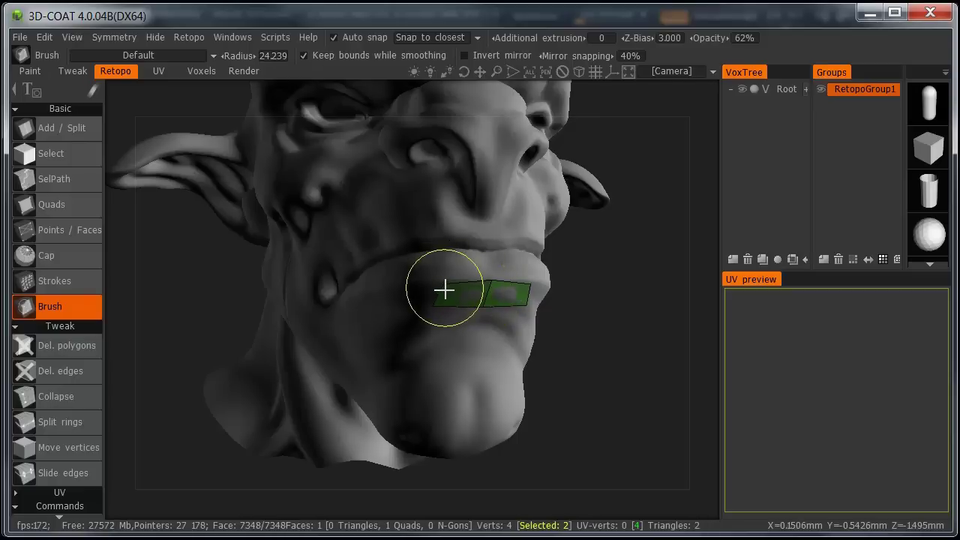
{"action": "mouse_move", "coordinate": [598, 405]}
{"action": "left_mouse_down"}
{"action": "mouse_move", "coordinate": [590, 399]}
{"action": "mouse_move", "coordinate": [594, 406]}
{"action": "left_mouse_up"}
Extend the strip below the lower lip by two quads toward the mouth corner, using the Quads tool's 2-clicks method.
{"action": "left_click", "coordinate": [51, 204]}
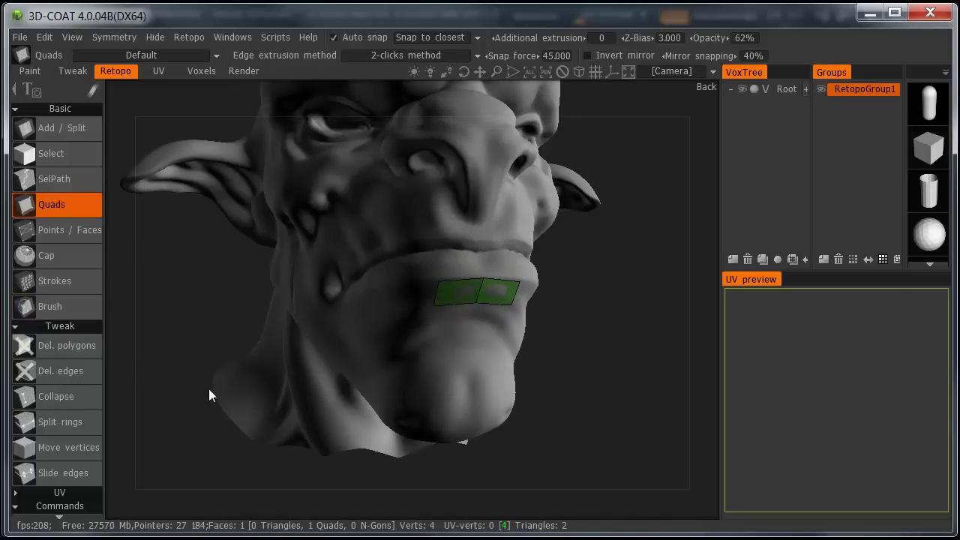
{"action": "mouse_move", "coordinate": [230, 393]}
{"action": "left_mouse_down"}
{"action": "mouse_move", "coordinate": [618, 377]}
{"action": "mouse_move", "coordinate": [614, 370]}
{"action": "left_mouse_up"}
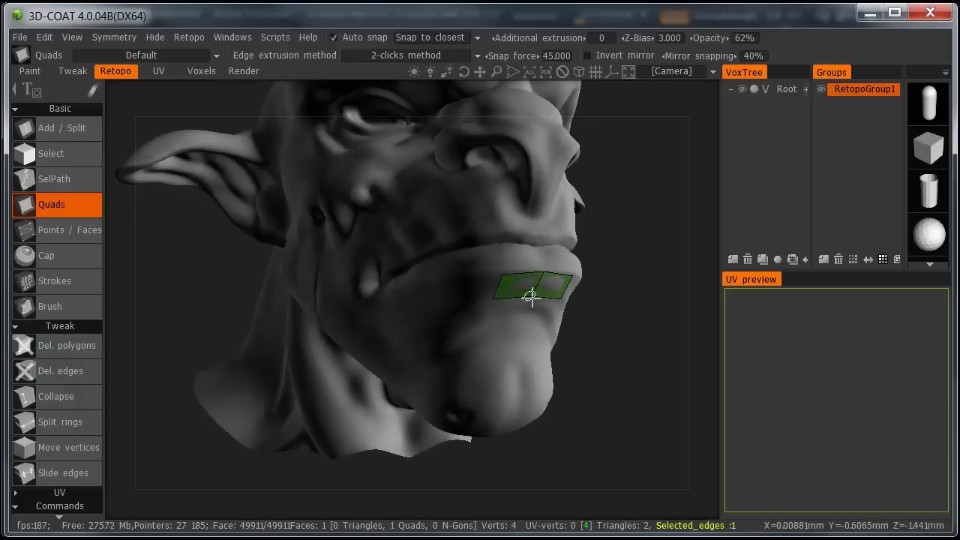
{"action": "left_click", "coordinate": [501, 283]}
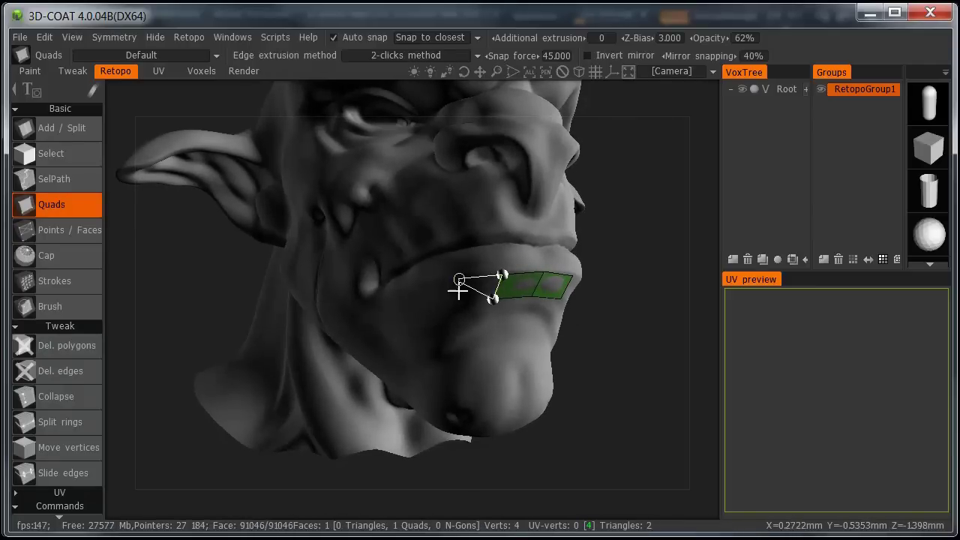
{"action": "left_click", "coordinate": [457, 291]}
{"action": "left_click", "coordinate": [427, 304]}
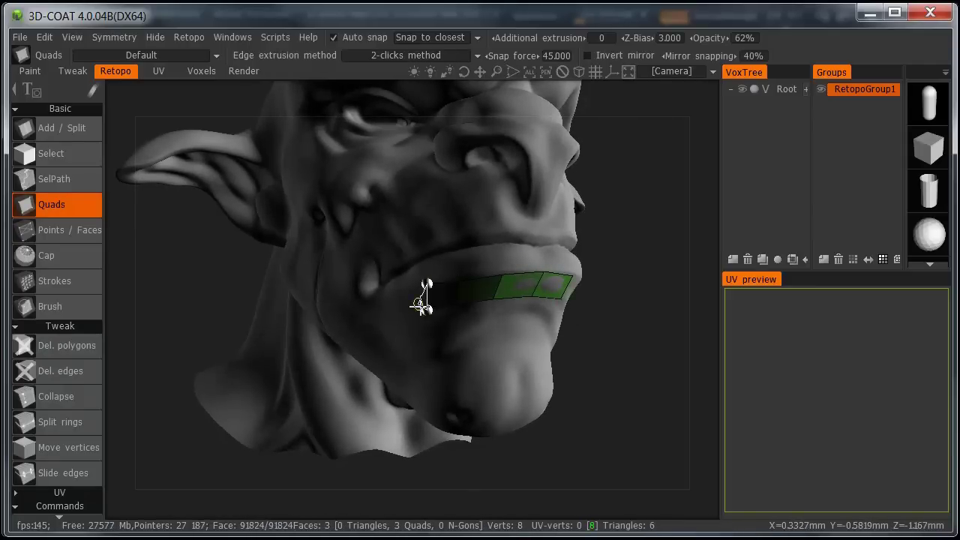
Switch to the Brush tool and inspect the quad strip below the lower lip from both sides of the face.
{"action": "mouse_move", "coordinate": [615, 345]}
{"action": "left_mouse_down"}
{"action": "mouse_move", "coordinate": [487, 366]}
{"action": "mouse_move", "coordinate": [614, 334]}
{"action": "left_mouse_up"}
{"action": "right_click_drag", "start_coordinate": [615, 335], "coordinate": [596, 333]}
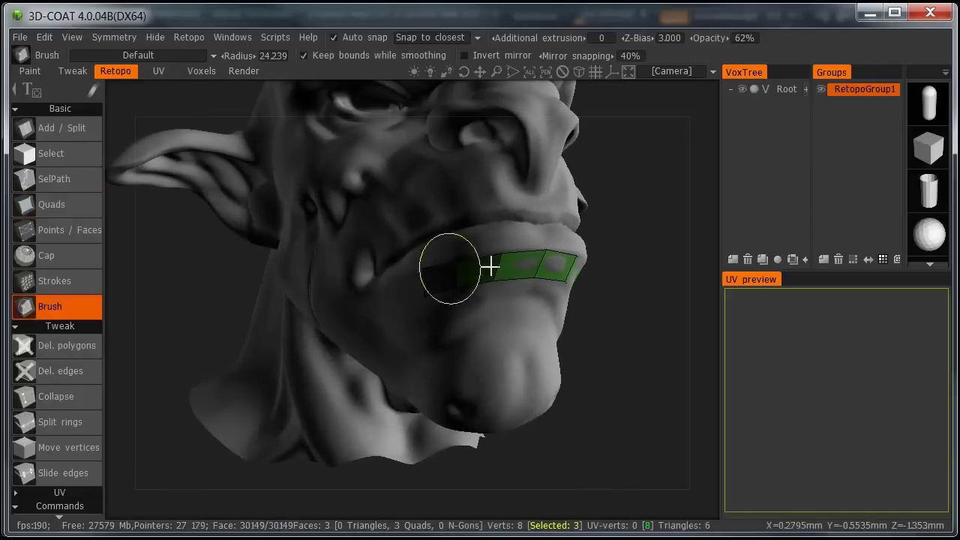
{"action": "mouse_move", "coordinate": [615, 284]}
{"action": "left_mouse_down"}
{"action": "mouse_move", "coordinate": [615, 316]}
{"action": "mouse_move", "coordinate": [563, 313]}
{"action": "mouse_move", "coordinate": [582, 315]}
{"action": "mouse_move", "coordinate": [621, 284]}
{"action": "left_mouse_up"}
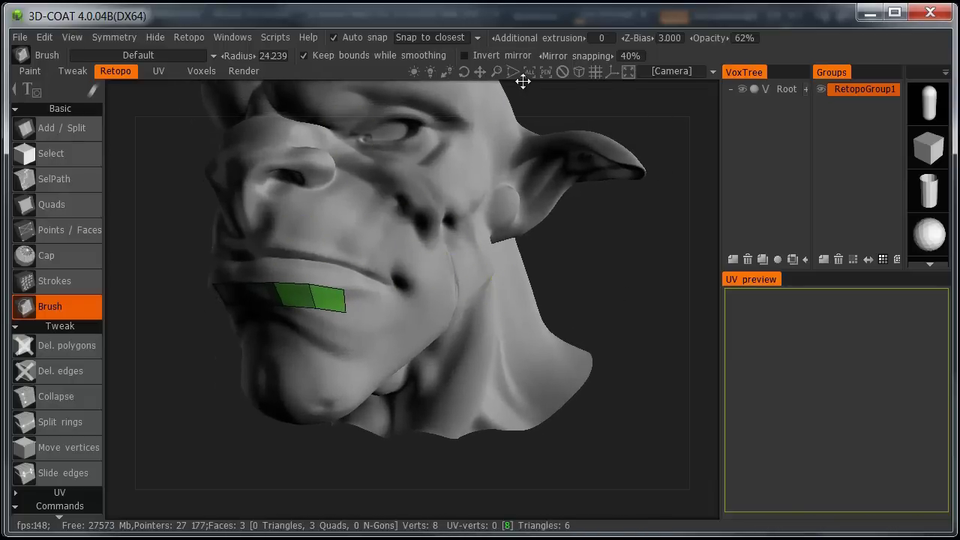
{"action": "left_click_drag", "start_coordinate": [629, 300], "coordinate": [540, 278]}
{"action": "left_click_drag", "start_coordinate": [627, 338], "coordinate": [531, 323]}
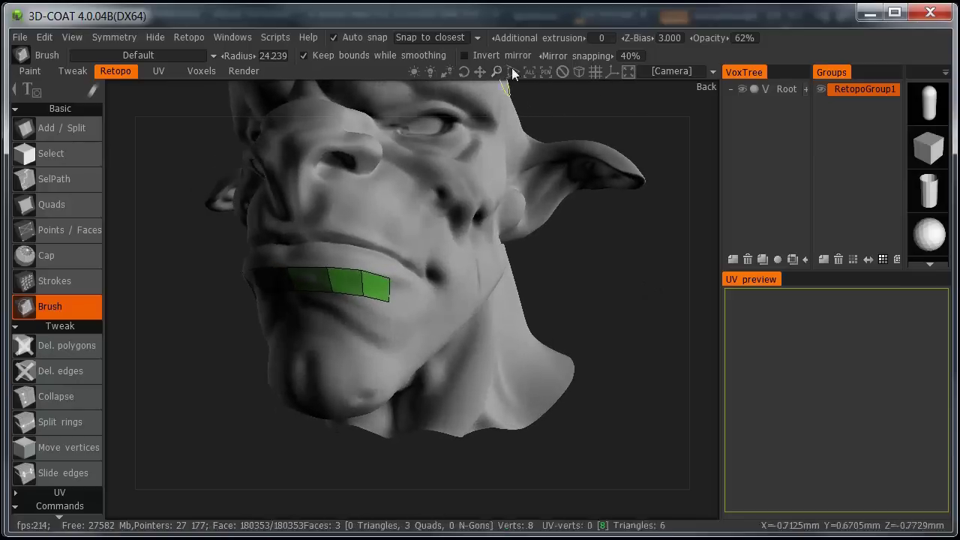
Enable Invert mirror and clear the existing quads below the lower lip by undoing the strip and deleting the remaining polygon.
{"action": "left_click", "coordinate": [464, 55]}
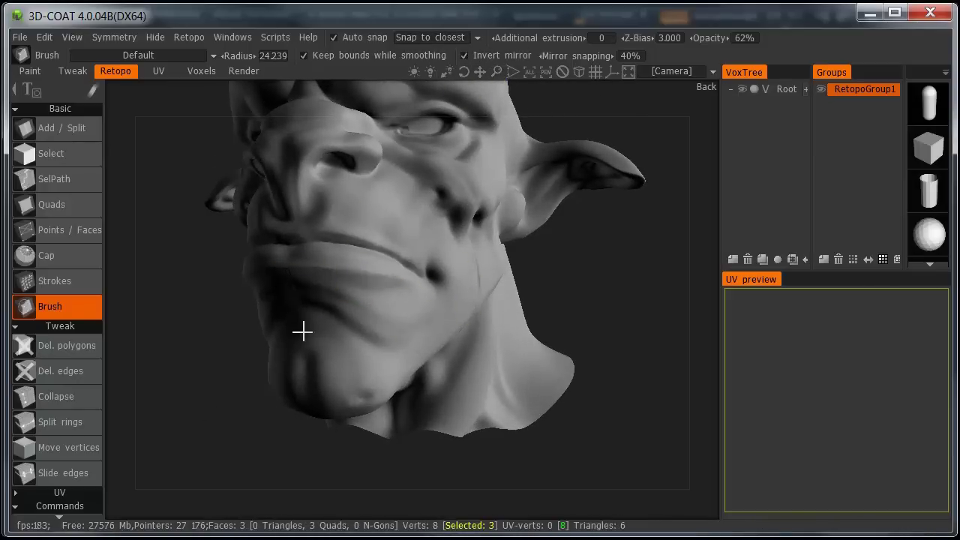
{"action": "key", "text": "ctrl+z"}
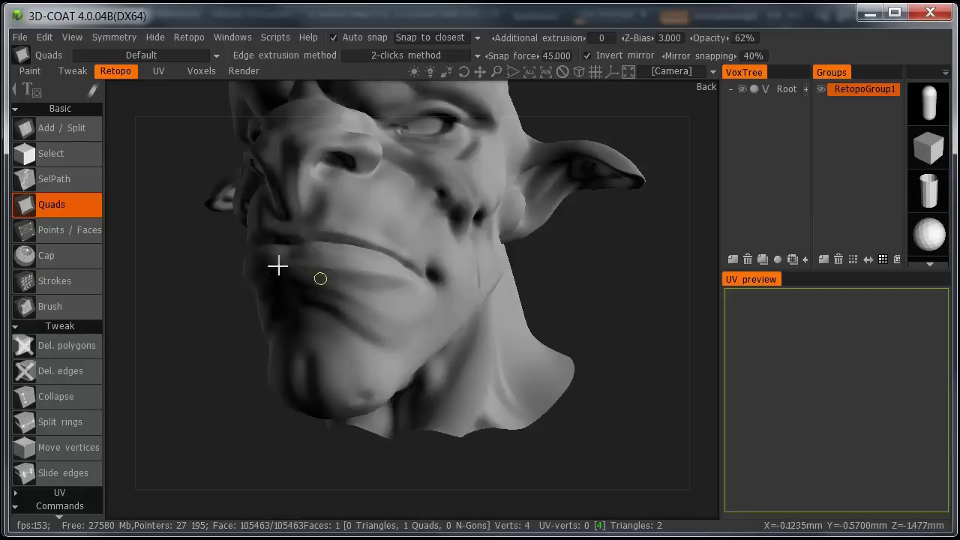
{"action": "left_click", "coordinate": [60, 127]}
{"action": "left_click_drag", "start_coordinate": [214, 396], "coordinate": [394, 268]}
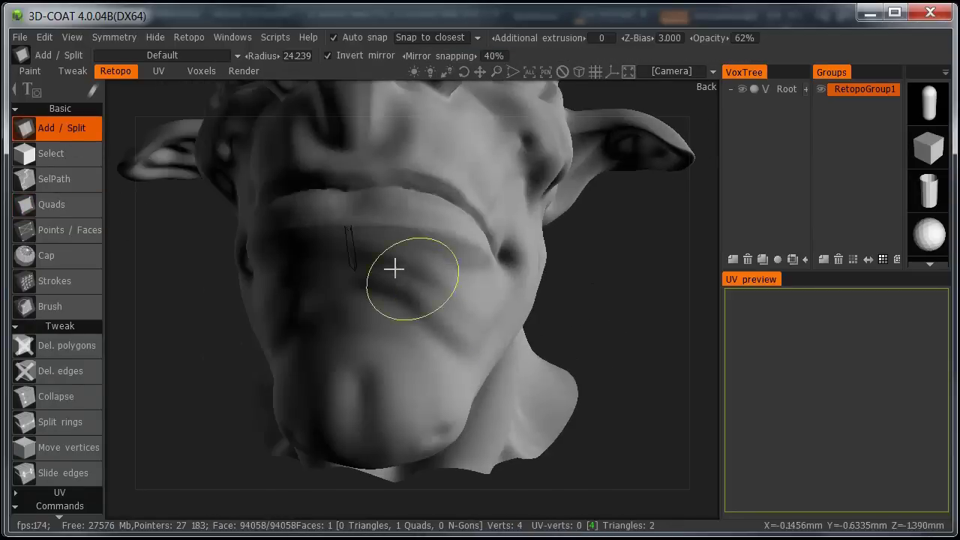
{"action": "left_click", "coordinate": [73, 347]}
{"action": "left_click", "coordinate": [357, 249]}
Draw a new mirrored quad just below the centre of the lower lip with Add / Split, starting from the symmetry line.
{"action": "left_click", "coordinate": [81, 132]}
{"action": "left_click", "coordinate": [351, 271]}
{"action": "left_click", "coordinate": [410, 270]}
{"action": "left_click", "coordinate": [421, 228]}
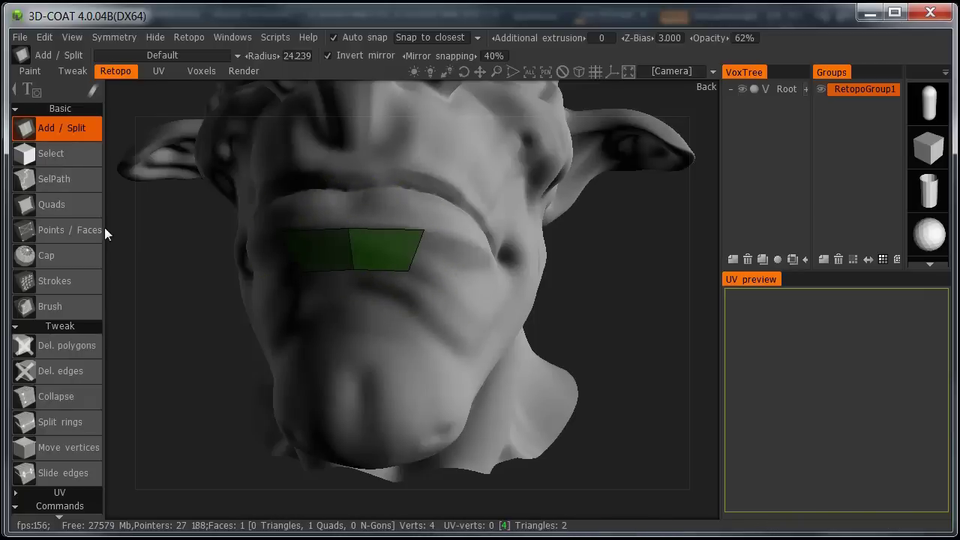
Extend the quad strip along the lower lip and around the mouth corner using the Quads tool's 2-clicks method.
{"action": "left_click", "coordinate": [51, 204]}
{"action": "left_click_drag", "start_coordinate": [563, 285], "coordinate": [592, 299]}
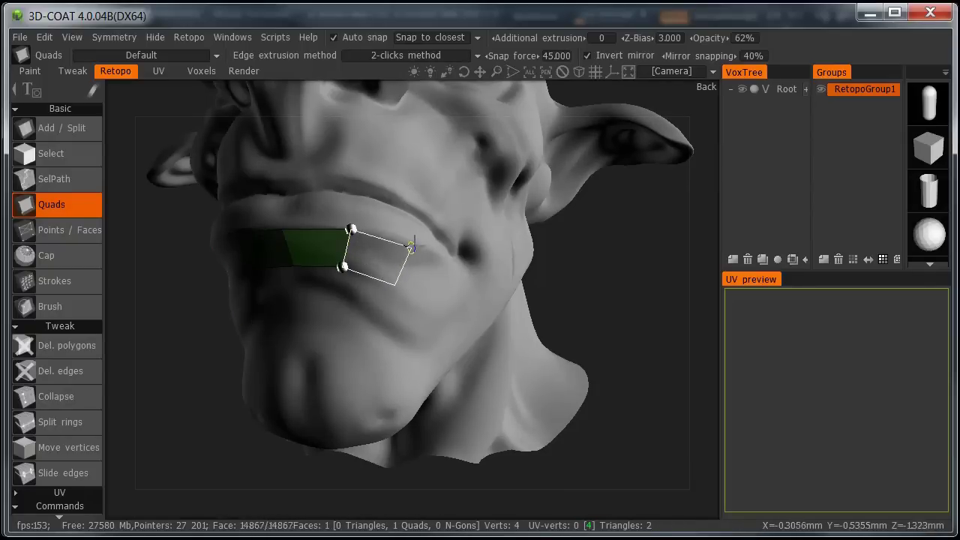
{"action": "left_click", "coordinate": [412, 244]}
{"action": "left_click", "coordinate": [448, 262]}
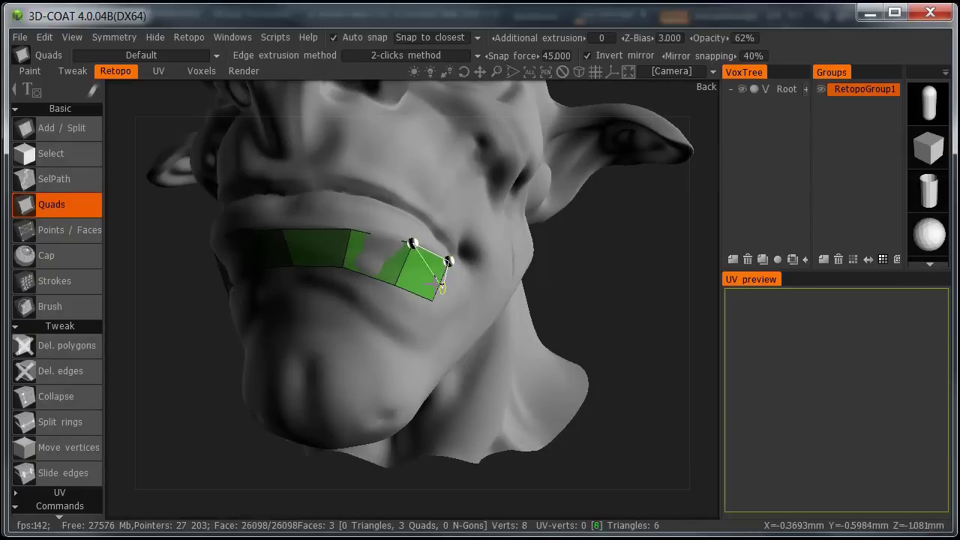
{"action": "left_click", "coordinate": [470, 264]}
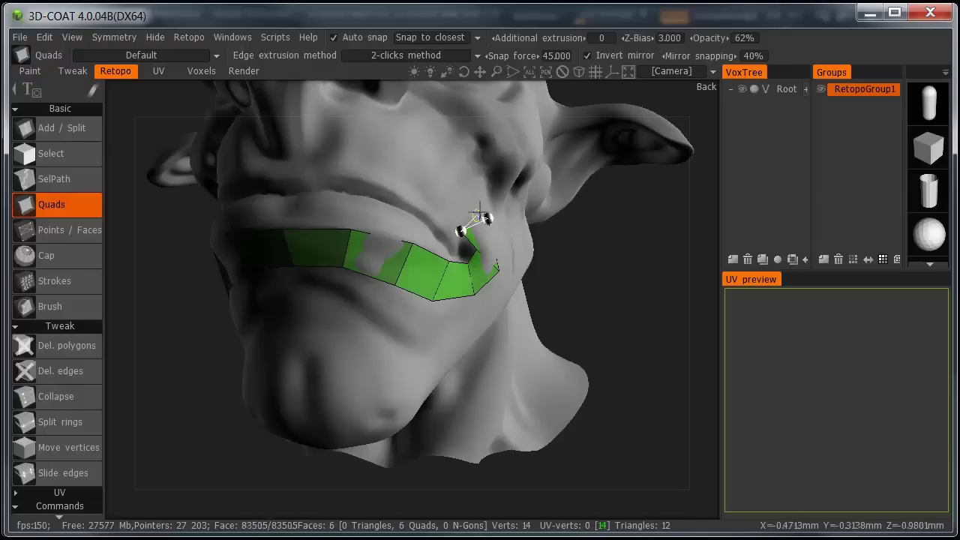
Continue the quad strip from the mouth corner along the top of the upper lip to the centre line.
{"action": "left_click", "coordinate": [406, 162]}
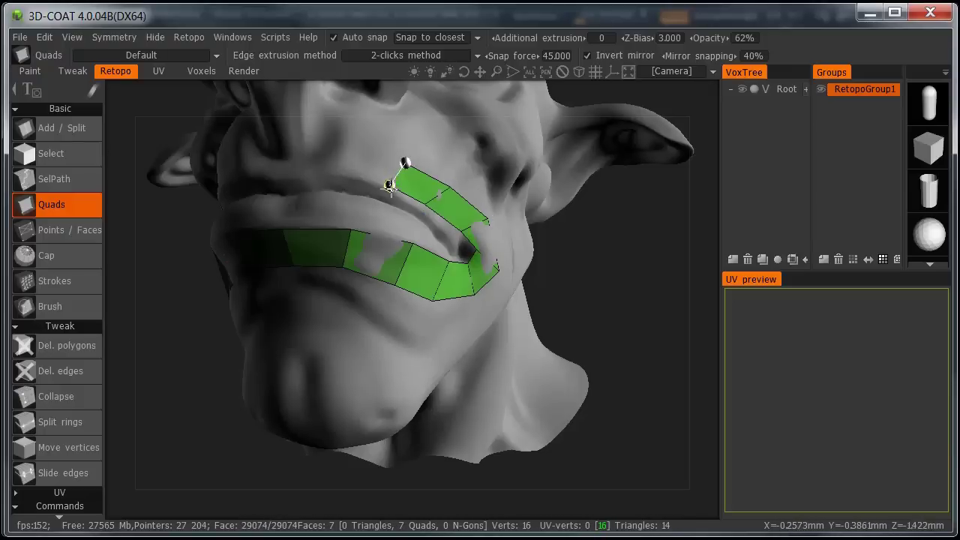
{"action": "left_click", "coordinate": [354, 141]}
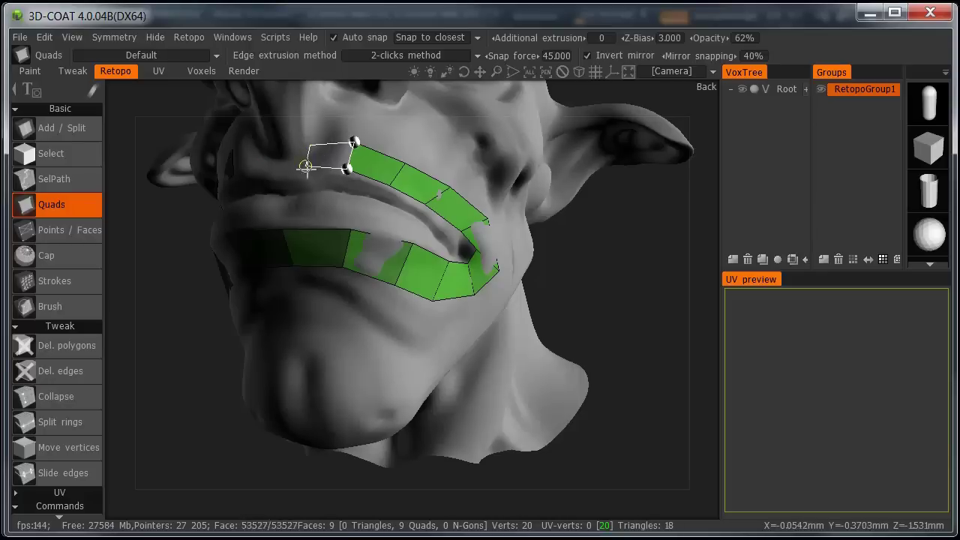
{"action": "left_click", "coordinate": [307, 167]}
{"action": "left_click", "coordinate": [283, 151]}
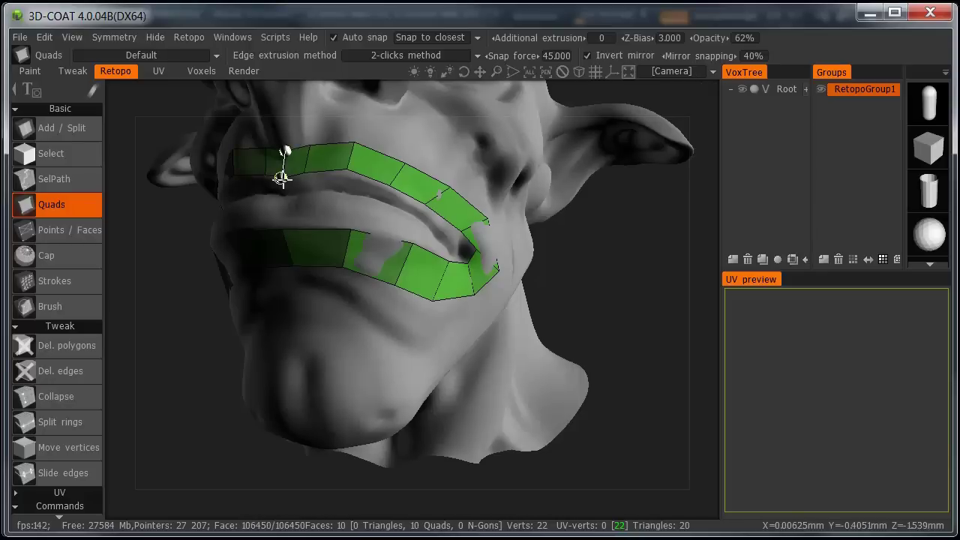
{"action": "right_click", "coordinate": [311, 236]}
{"action": "key", "text": "Escape"}
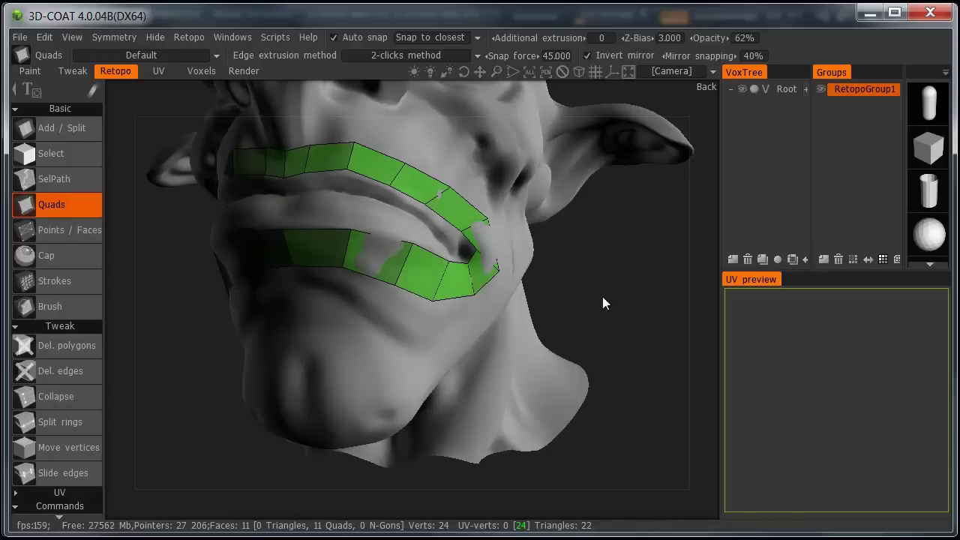
Split the wide quads in the strip below the lower lip with Split rings to even out the spacing.
{"action": "right_click_drag", "start_coordinate": [602, 291], "coordinate": [604, 282]}
{"action": "mouse_move", "coordinate": [604, 282]}
{"action": "left_mouse_down"}
{"action": "mouse_move", "coordinate": [598, 323]}
{"action": "mouse_move", "coordinate": [648, 322]}
{"action": "mouse_move", "coordinate": [502, 313]}
{"action": "mouse_move", "coordinate": [611, 288]}
{"action": "mouse_move", "coordinate": [606, 279]}
{"action": "mouse_move", "coordinate": [586, 291]}
{"action": "mouse_move", "coordinate": [601, 273]}
{"action": "mouse_move", "coordinate": [608, 295]}
{"action": "left_mouse_up"}
{"action": "scroll", "coordinate": [620, 290], "scroll_direction": "up", "scroll_amount": 3}
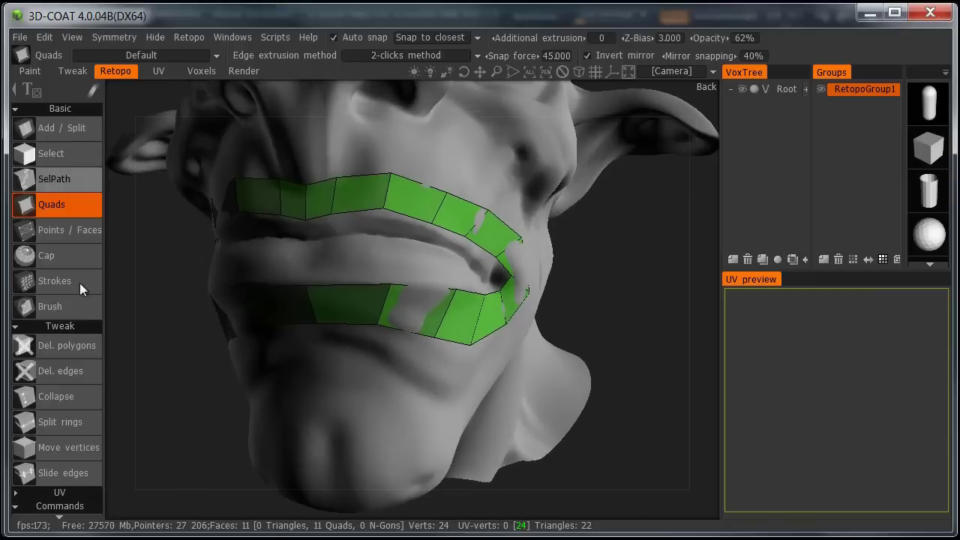
{"action": "left_click", "coordinate": [74, 421]}
{"action": "left_click", "coordinate": [350, 288]}
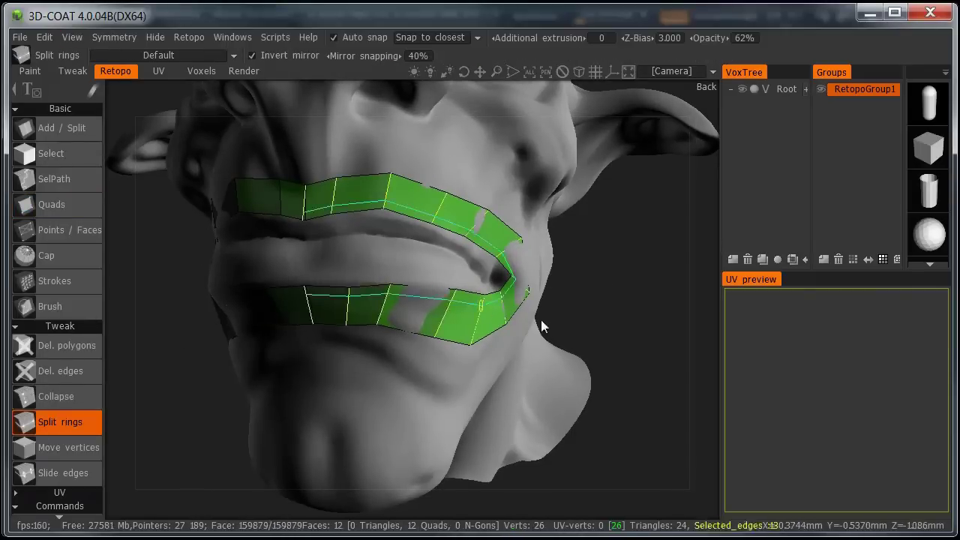
{"action": "left_click_drag", "start_coordinate": [588, 320], "coordinate": [590, 297]}
{"action": "left_click", "coordinate": [324, 251]}
{"action": "left_click_drag", "start_coordinate": [660, 301], "coordinate": [212, 253]}
Reposition the vertices of the lip strip below the lower lip and around the mouth corner with the Brush tool.
{"action": "left_click", "coordinate": [78, 306]}
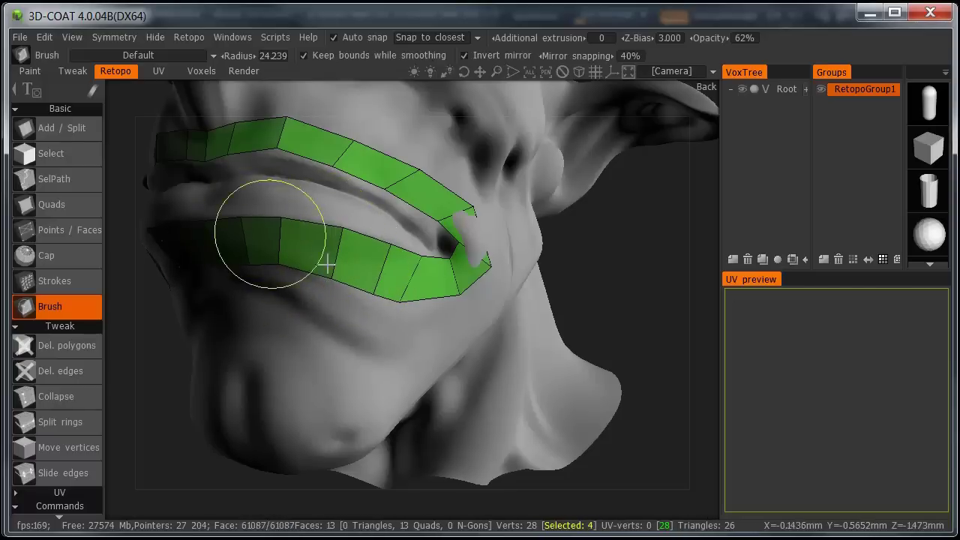
{"action": "scroll", "coordinate": [590, 278], "scroll_direction": "down", "scroll_amount": 2}
{"action": "left_click_drag", "start_coordinate": [590, 278], "coordinate": [555, 292]}
{"action": "left_click_drag", "start_coordinate": [426, 272], "coordinate": [421, 263]}
{"action": "mouse_move", "coordinate": [617, 307]}
{"action": "left_mouse_down"}
{"action": "mouse_move", "coordinate": [635, 269]}
{"action": "mouse_move", "coordinate": [628, 298]}
{"action": "mouse_move", "coordinate": [594, 310]}
{"action": "left_mouse_up"}
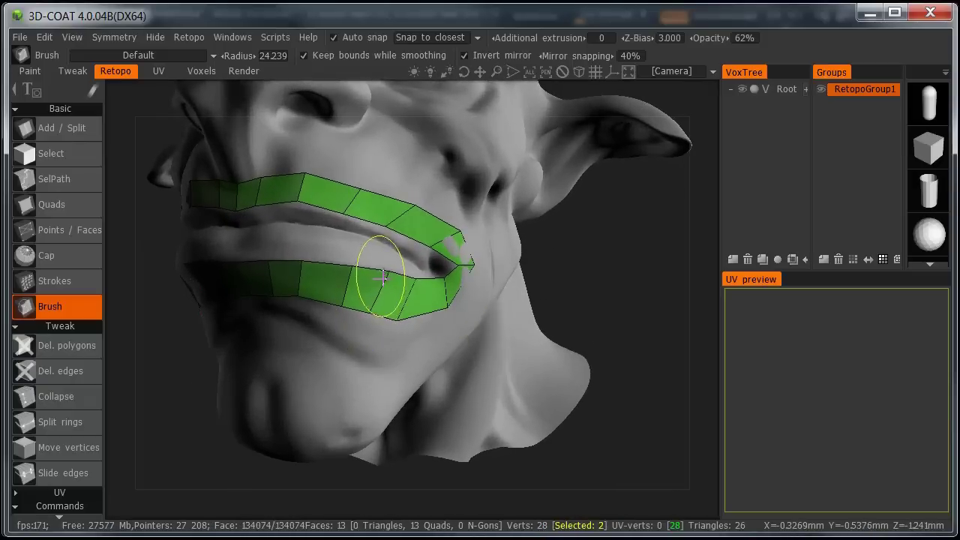
{"action": "left_click_drag", "start_coordinate": [592, 268], "coordinate": [534, 313]}
{"action": "mouse_move", "coordinate": [299, 226]}
{"action": "left_mouse_down"}
{"action": "mouse_move", "coordinate": [317, 193]}
{"action": "mouse_move", "coordinate": [225, 208]}
{"action": "mouse_move", "coordinate": [247, 188]}
{"action": "mouse_move", "coordinate": [255, 224]}
{"action": "mouse_move", "coordinate": [209, 185]}
{"action": "mouse_move", "coordinate": [206, 209]}
{"action": "mouse_move", "coordinate": [218, 198]}
{"action": "left_mouse_up"}
{"action": "scroll", "coordinate": [570, 231], "scroll_direction": "down", "scroll_amount": 3}
{"action": "left_click_drag", "start_coordinate": [569, 234], "coordinate": [588, 294]}
{"action": "scroll", "coordinate": [586, 294], "scroll_direction": "up", "scroll_amount": 5}
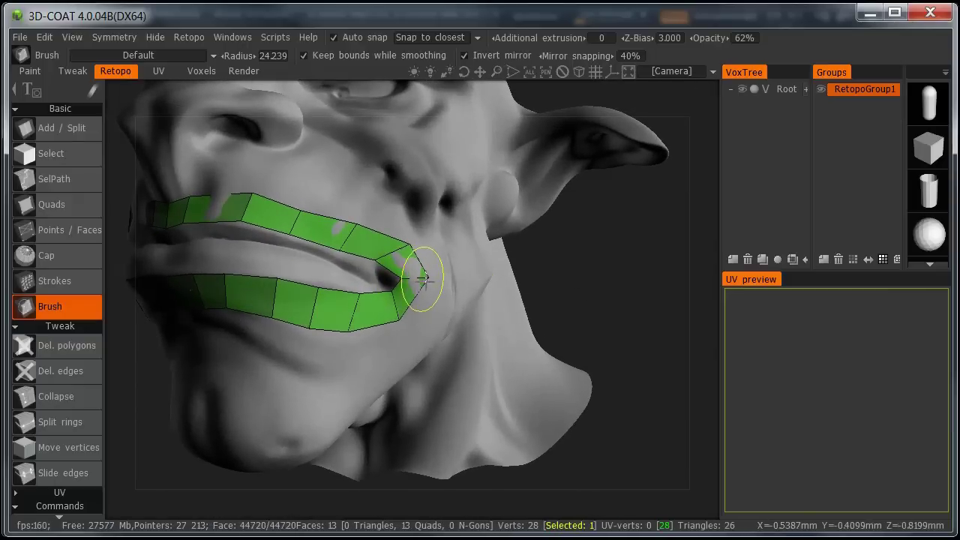
{"action": "scroll", "coordinate": [599, 279], "scroll_direction": "down", "scroll_amount": 3}
{"action": "left_click_drag", "start_coordinate": [553, 303], "coordinate": [475, 358]}
Build quad rows from the upper-lip strip up over the cheek beside the nose with the Quads tool.
{"action": "left_click", "coordinate": [60, 204]}
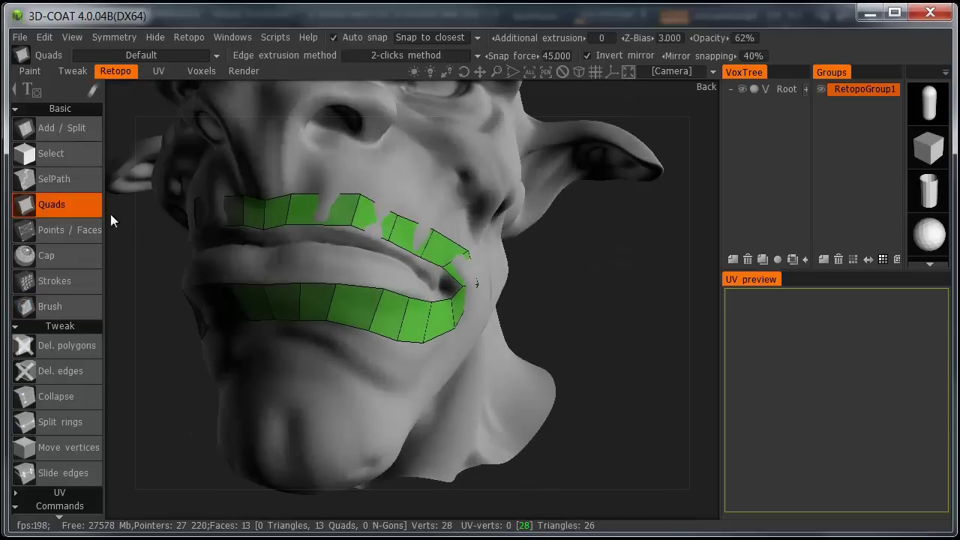
{"action": "left_click_drag", "start_coordinate": [154, 224], "coordinate": [489, 245]}
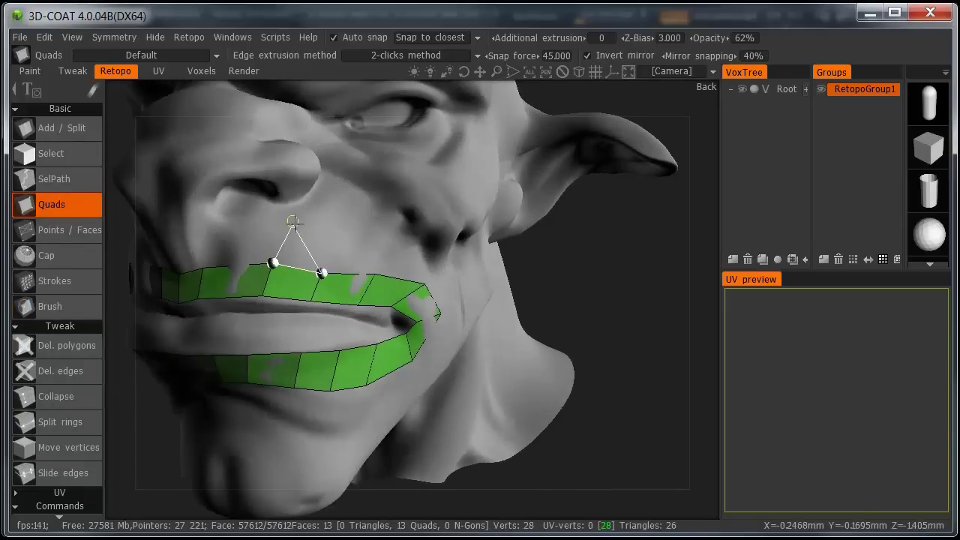
{"action": "left_click", "coordinate": [374, 273]}
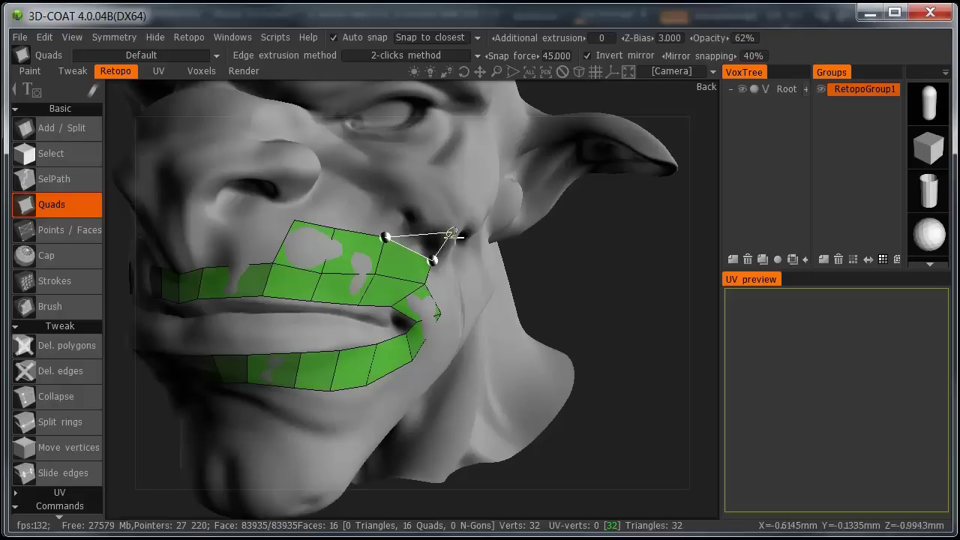
{"action": "left_click", "coordinate": [449, 234]}
{"action": "left_click", "coordinate": [334, 230]}
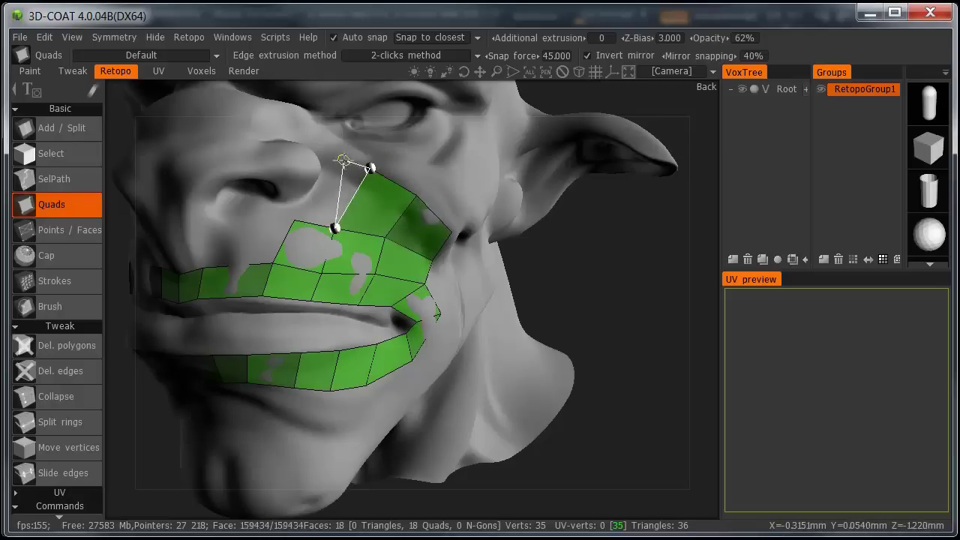
{"action": "left_click", "coordinate": [296, 227]}
Split the uppermost row of cheek quads with Split rings.
{"action": "left_click_drag", "start_coordinate": [606, 301], "coordinate": [559, 280]}
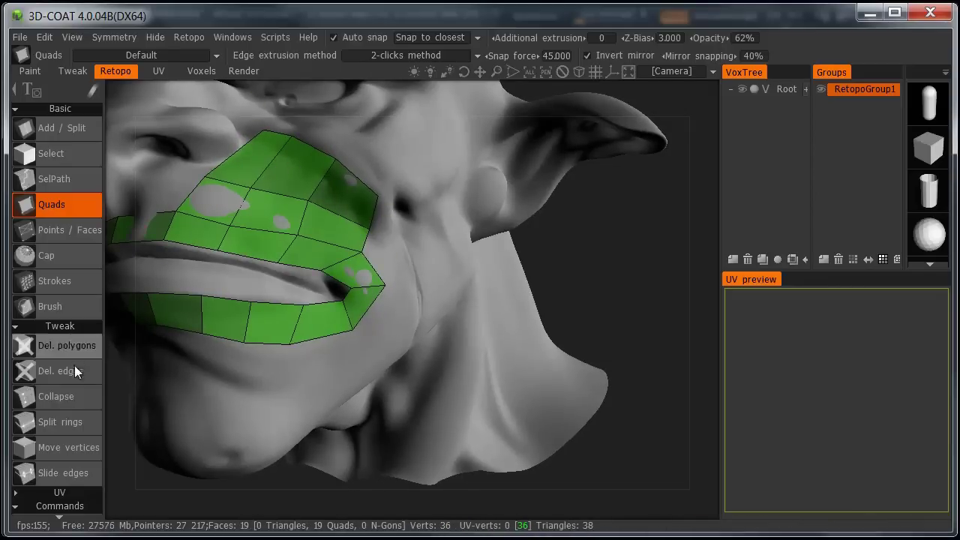
{"action": "left_click", "coordinate": [74, 421]}
{"action": "left_click", "coordinate": [318, 142]}
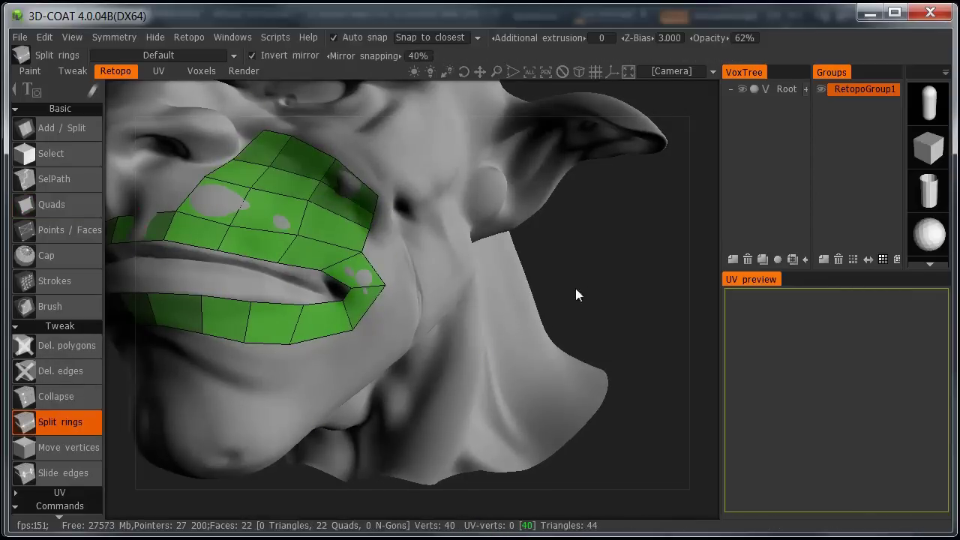
{"action": "left_click_drag", "start_coordinate": [567, 296], "coordinate": [668, 311]}
Adjust the outer vertices of the cheek patch around the cheek crease with the Brush tool.
{"action": "left_click", "coordinate": [51, 204]}
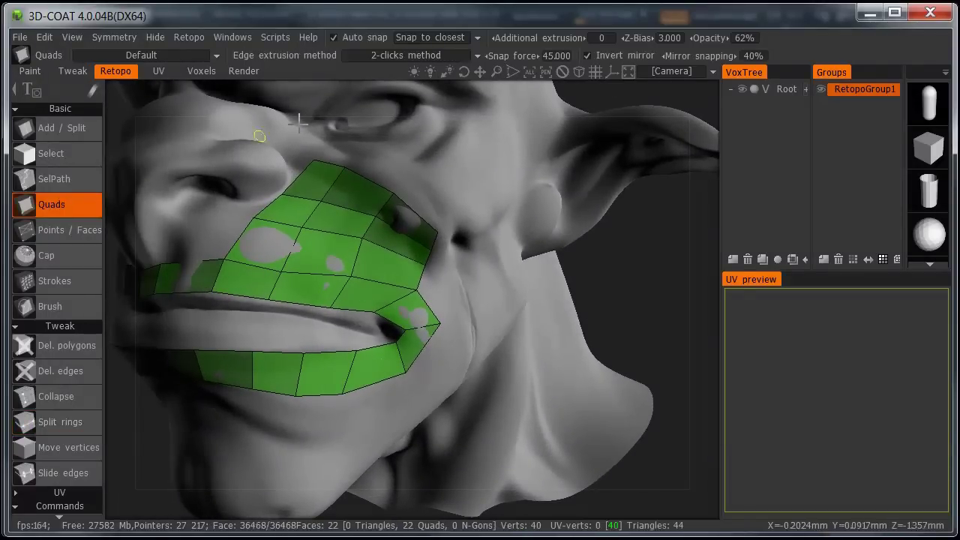
{"action": "mouse_move", "coordinate": [615, 210]}
{"action": "left_mouse_down"}
{"action": "mouse_move", "coordinate": [639, 223]}
{"action": "mouse_move", "coordinate": [607, 259]}
{"action": "mouse_move", "coordinate": [630, 289]}
{"action": "mouse_move", "coordinate": [614, 331]}
{"action": "mouse_move", "coordinate": [578, 326]}
{"action": "left_mouse_up"}
{"action": "left_click", "coordinate": [49, 307]}
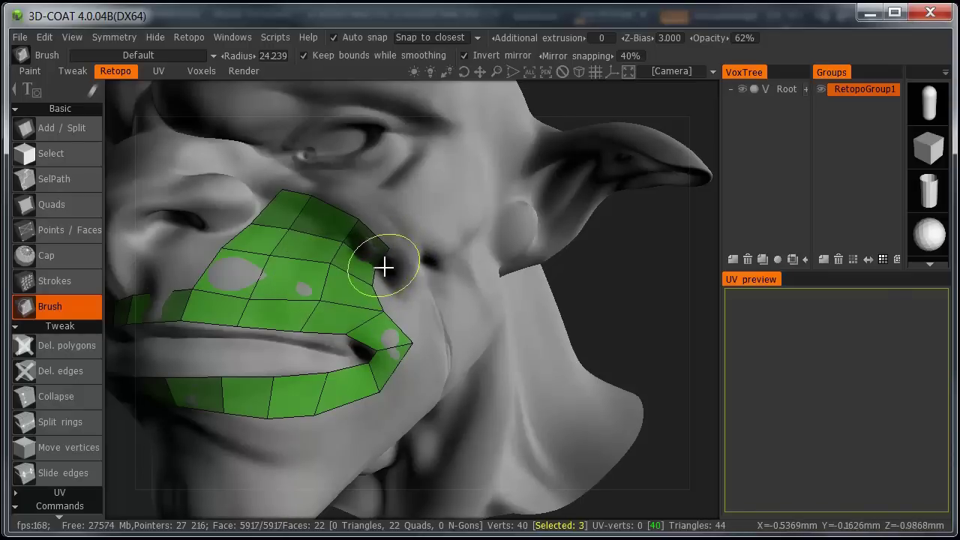
{"action": "mouse_move", "coordinate": [532, 299]}
{"action": "left_mouse_down"}
{"action": "mouse_move", "coordinate": [620, 278]}
{"action": "mouse_move", "coordinate": [650, 287]}
{"action": "mouse_move", "coordinate": [629, 328]}
{"action": "mouse_move", "coordinate": [585, 330]}
{"action": "left_mouse_up"}
Add a quad below the nostril, joining the upper-lip strip to the cheek patch, with the Quads tool.
{"action": "left_click", "coordinate": [52, 204]}
{"action": "left_click", "coordinate": [375, 233]}
{"action": "left_click", "coordinate": [361, 275]}
{"action": "left_click", "coordinate": [290, 285]}
{"action": "left_click", "coordinate": [344, 235]}
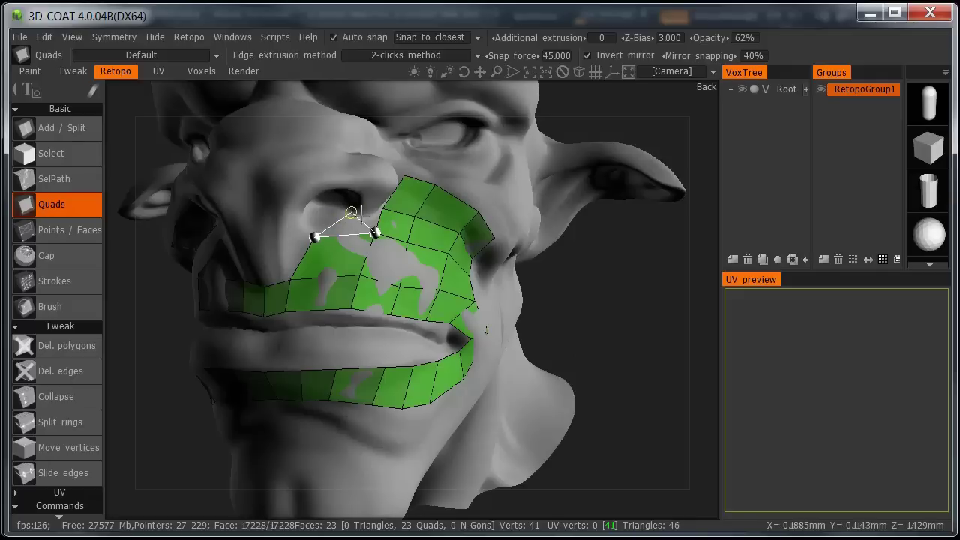
{"action": "left_click", "coordinate": [384, 209]}
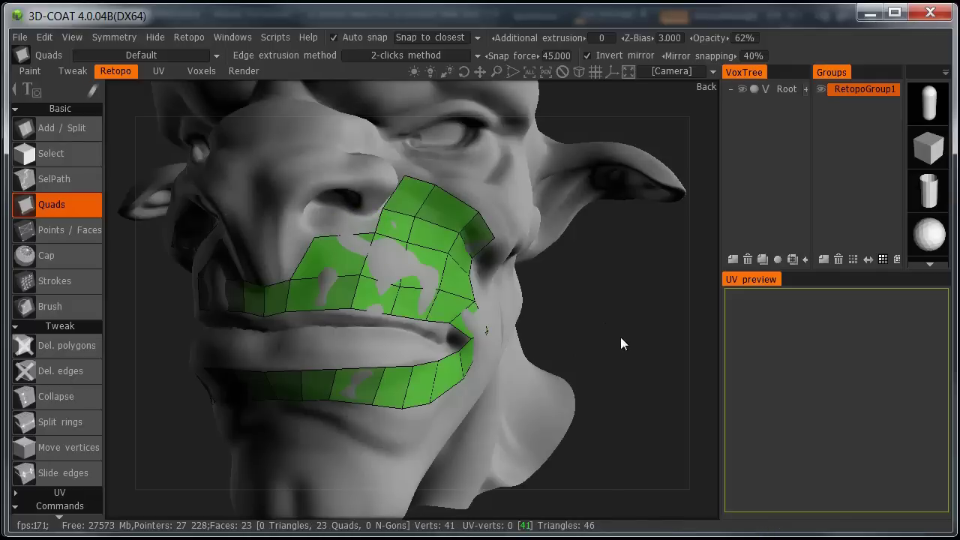
{"action": "scroll", "coordinate": [620, 337], "scroll_direction": "down", "scroll_amount": 4}
{"action": "left_click_drag", "start_coordinate": [595, 328], "coordinate": [603, 362]}
{"action": "scroll", "coordinate": [613, 353], "scroll_direction": "up", "scroll_amount": 2}
{"action": "right_click_drag", "start_coordinate": [603, 361], "coordinate": [596, 231]}
{"action": "key", "text": "ctrl+z"}
Examine the face's quad topology around the eyes, nose, mouth and forehead from the front and side.
{"action": "right_click_drag", "start_coordinate": [584, 300], "coordinate": [396, 452]}
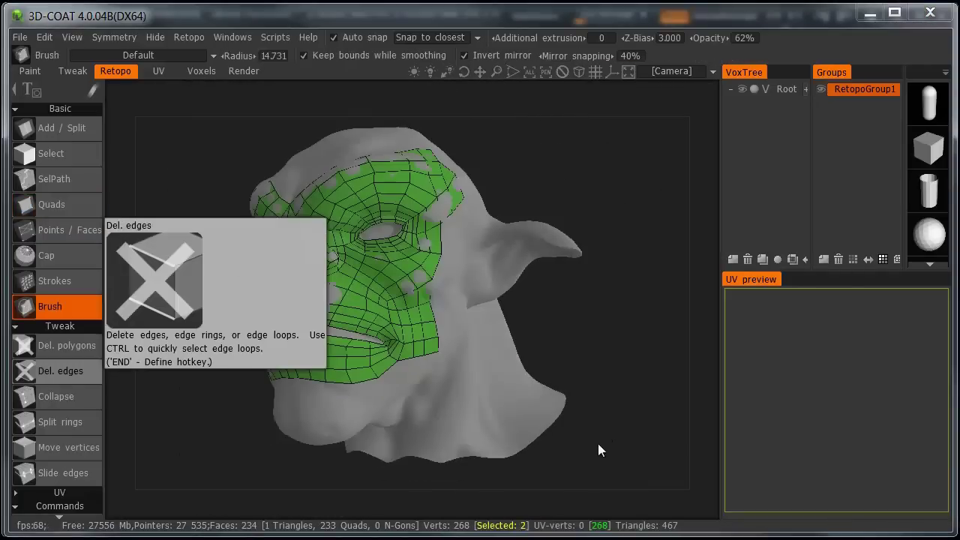
{"action": "left_click_drag", "start_coordinate": [600, 411], "coordinate": [594, 346]}
{"action": "right_click_drag", "start_coordinate": [594, 346], "coordinate": [579, 402]}
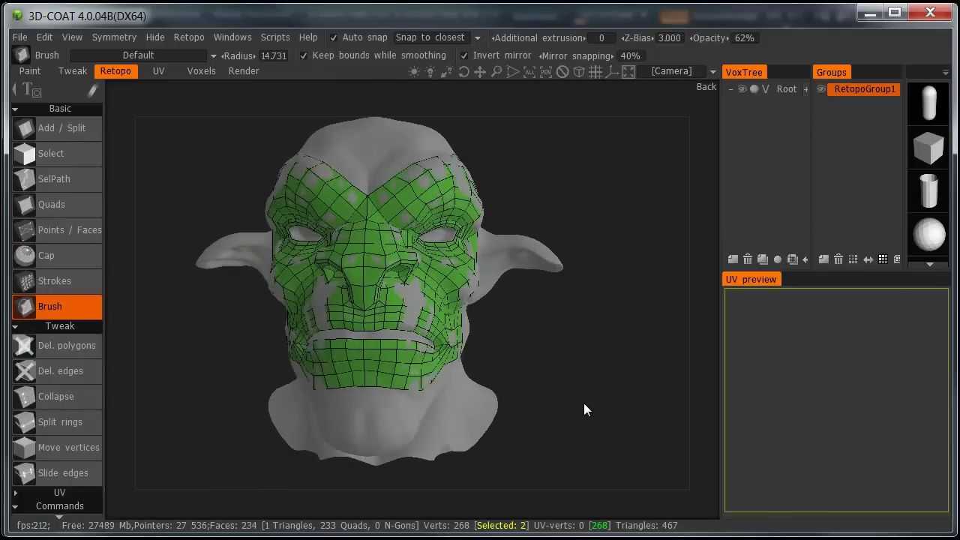
{"action": "left_click_drag", "start_coordinate": [579, 402], "coordinate": [587, 413]}
{"action": "mouse_move", "coordinate": [616, 368]}
{"action": "left_mouse_down"}
{"action": "mouse_move", "coordinate": [600, 356]}
{"action": "mouse_move", "coordinate": [556, 369]}
{"action": "left_mouse_up"}
{"action": "right_click_drag", "start_coordinate": [555, 369], "coordinate": [594, 378]}
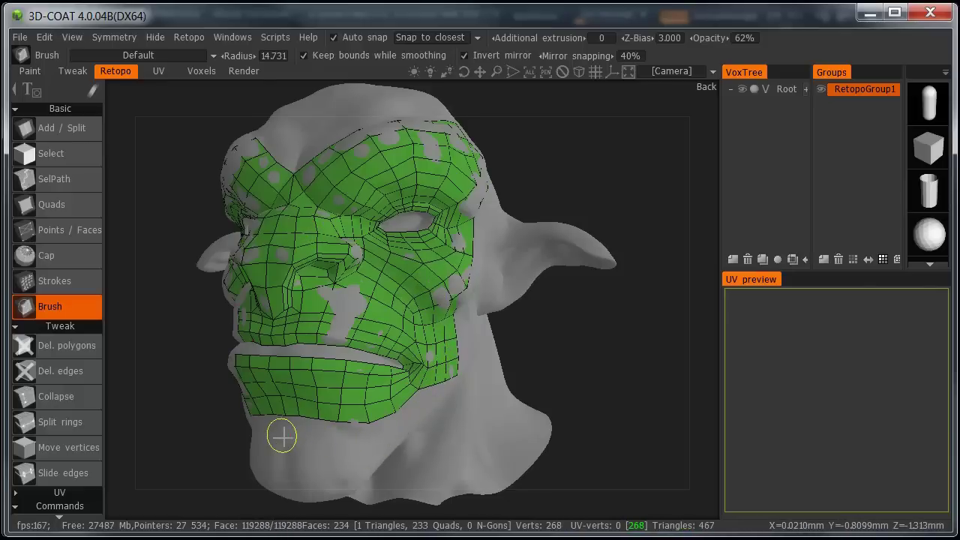
{"action": "left_click_drag", "start_coordinate": [584, 368], "coordinate": [570, 369]}
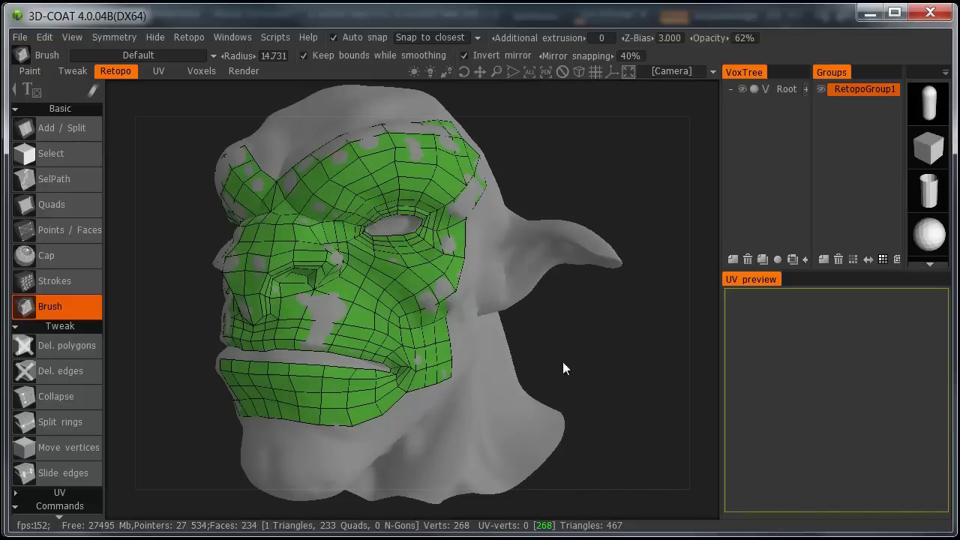
{"action": "left_click_drag", "start_coordinate": [608, 400], "coordinate": [599, 402]}
Add a row of quads along the lower edge of the mouth mesh, from the chin centre to the jaw, with the Quads tool.
{"action": "middle_click_drag", "start_coordinate": [616, 404], "coordinate": [625, 271]}
{"action": "left_click_drag", "start_coordinate": [618, 292], "coordinate": [607, 271]}
{"action": "right_click_drag", "start_coordinate": [607, 271], "coordinate": [632, 334]}
{"action": "left_click_drag", "start_coordinate": [635, 335], "coordinate": [637, 311]}
{"action": "left_click", "coordinate": [51, 204]}
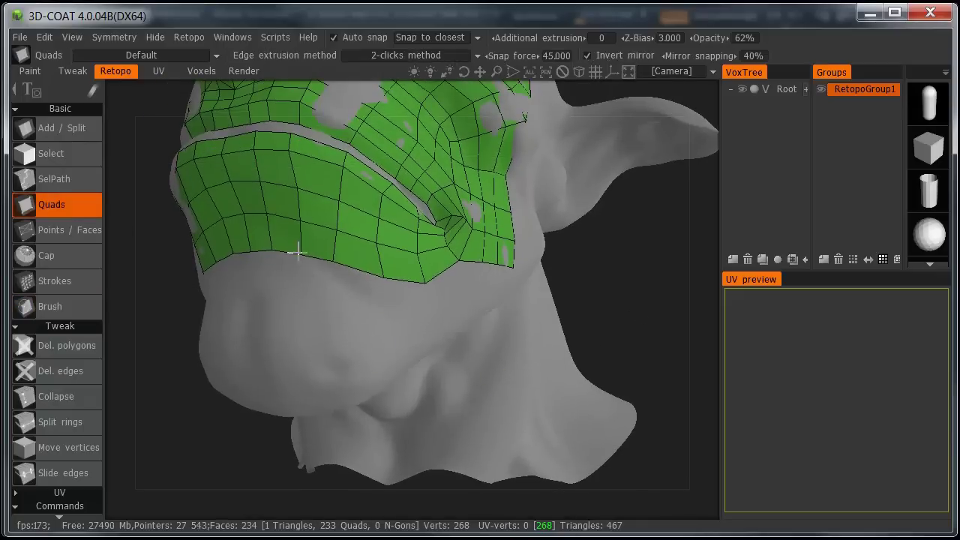
{"action": "left_click", "coordinate": [249, 282]}
{"action": "left_click", "coordinate": [301, 256]}
{"action": "left_click", "coordinate": [334, 259]}
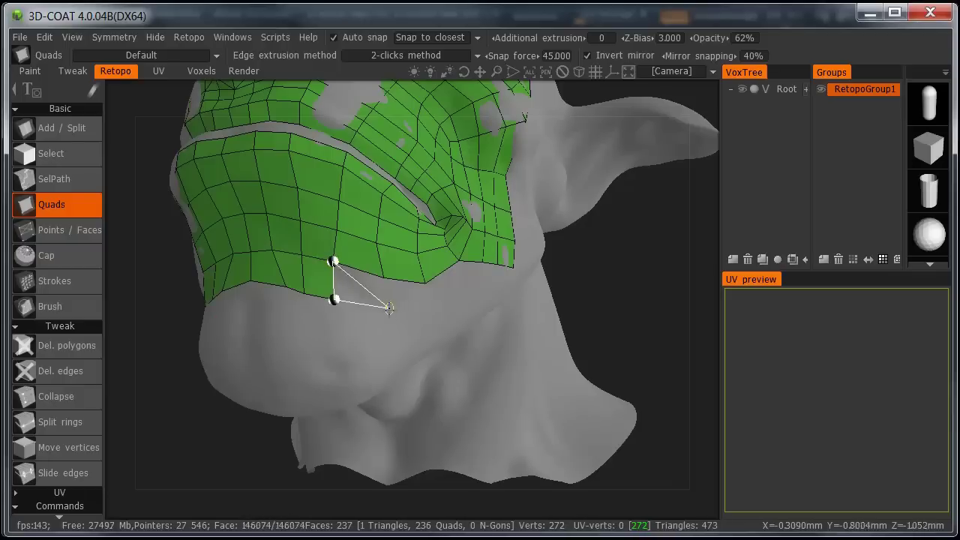
{"action": "left_click", "coordinate": [384, 279]}
{"action": "left_click", "coordinate": [425, 284]}
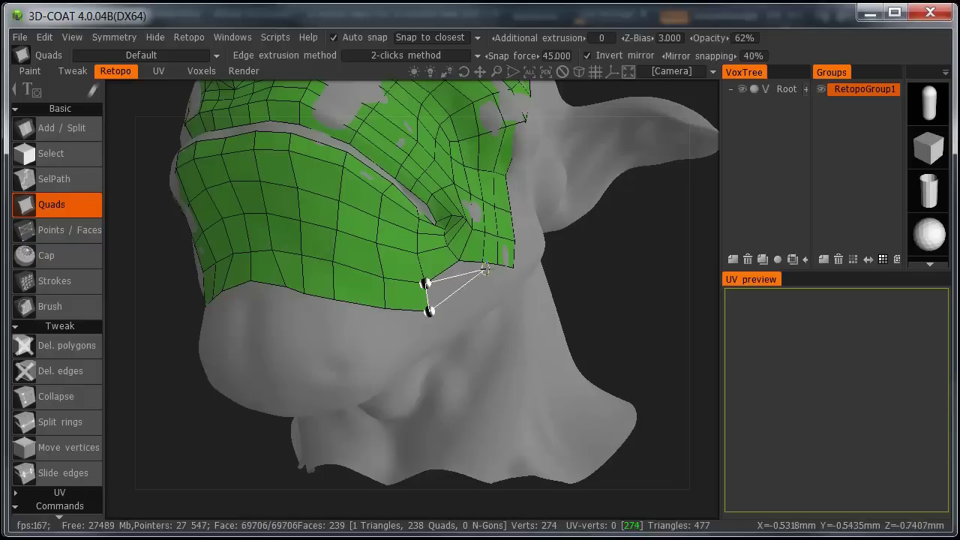
{"action": "left_click", "coordinate": [458, 258]}
Add another row of quads beneath the chin mesh, from the chin front along the jaw to the cheek patch, with the Quads tool.
{"action": "left_click_drag", "start_coordinate": [623, 310], "coordinate": [512, 321]}
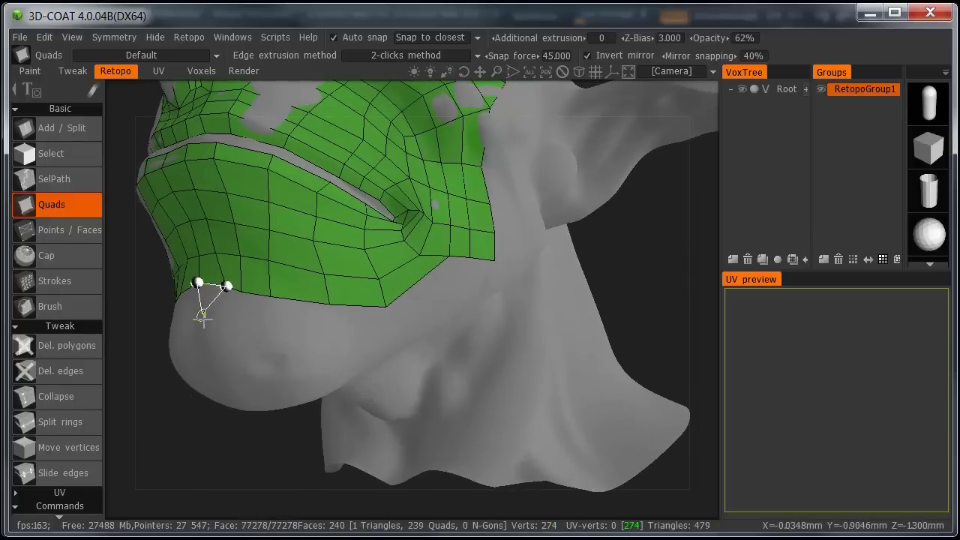
{"action": "left_click", "coordinate": [235, 327]}
{"action": "left_click", "coordinate": [253, 331]}
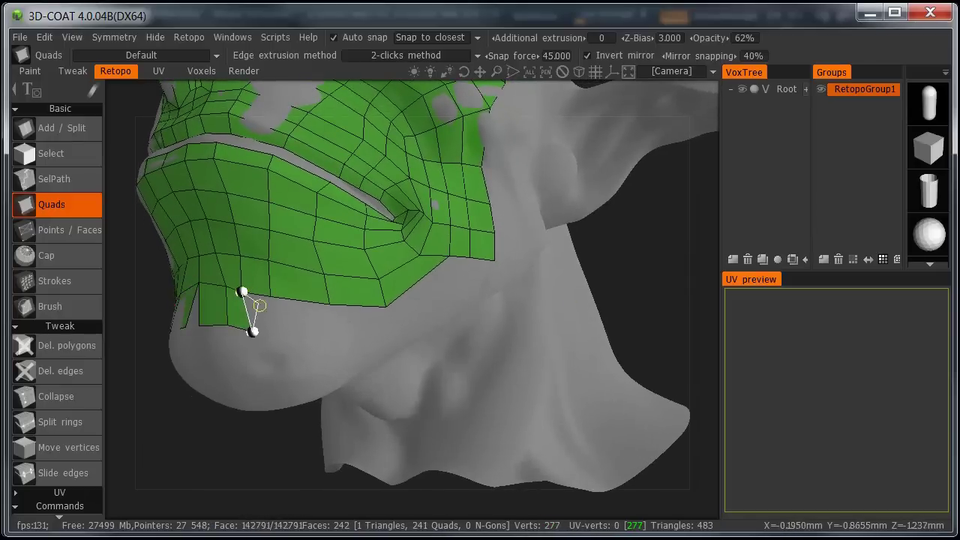
{"action": "left_click", "coordinate": [272, 294]}
{"action": "left_click", "coordinate": [332, 301]}
{"action": "left_click", "coordinate": [387, 306]}
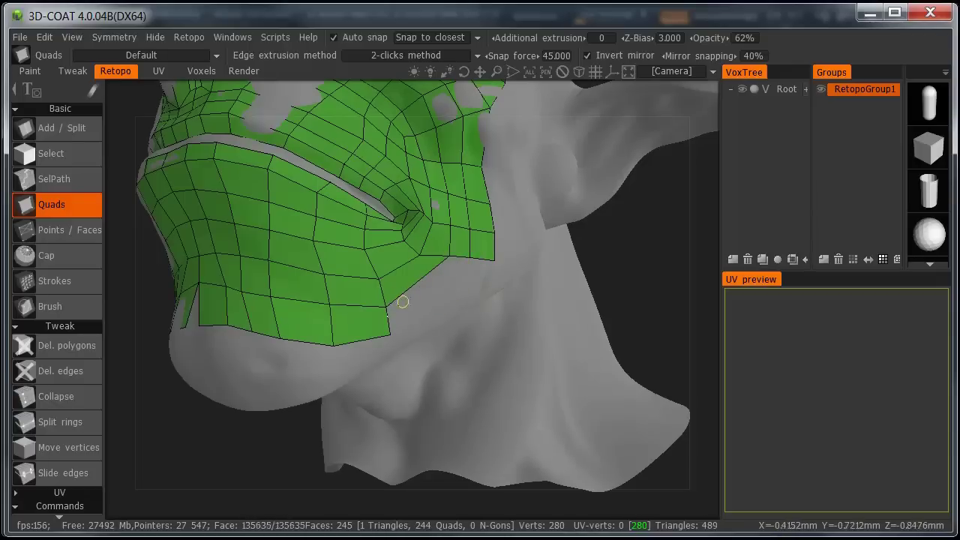
{"action": "left_click", "coordinate": [470, 258]}
{"action": "left_click", "coordinate": [450, 256]}
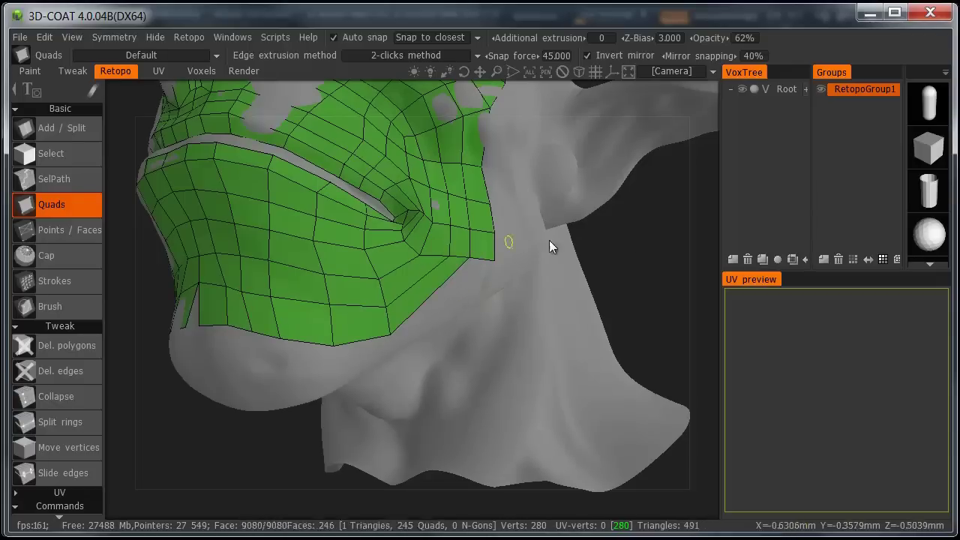
Insert an edge loop through the quads below the mouth, from the chin to the cheek, with Split rings.
{"action": "left_click_drag", "start_coordinate": [636, 252], "coordinate": [513, 330]}
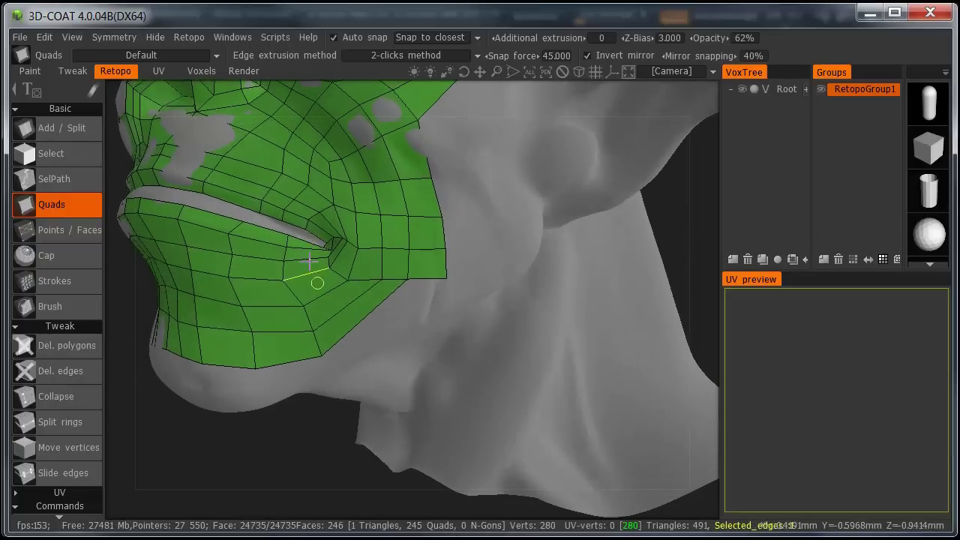
{"action": "left_click", "coordinate": [60, 421]}
{"action": "left_click", "coordinate": [322, 295]}
{"action": "left_click_drag", "start_coordinate": [321, 461], "coordinate": [172, 322]}
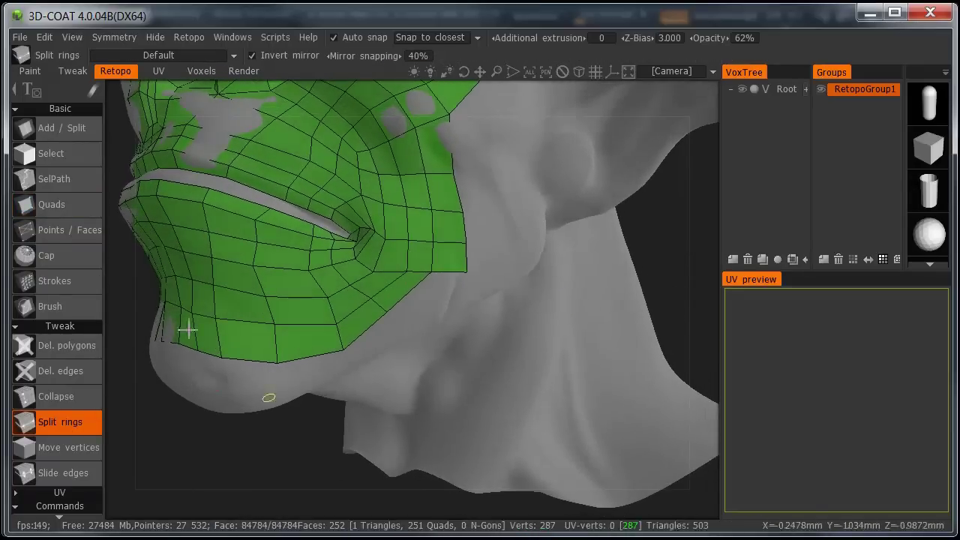
Smooth and even out the chin and jaw quads below the mouth with the Brush tool at a radius of about 53.
{"action": "left_click", "coordinate": [60, 306]}
{"action": "mouse_move", "coordinate": [267, 464]}
{"action": "left_mouse_down"}
{"action": "mouse_move", "coordinate": [278, 452]}
{"action": "mouse_move", "coordinate": [275, 429]}
{"action": "left_mouse_up"}
{"action": "scroll", "coordinate": [407, 257], "scroll_direction": "up", "scroll_amount": 10}
{"action": "left_click_drag", "start_coordinate": [573, 288], "coordinate": [708, 331]}
{"action": "scroll", "coordinate": [333, 336], "scroll_direction": "down", "scroll_amount": 8}
{"action": "scroll", "coordinate": [336, 340], "scroll_direction": "down", "scroll_amount": 5}
{"action": "mouse_move", "coordinate": [336, 335]}
{"action": "left_mouse_down"}
{"action": "mouse_move", "coordinate": [325, 324]}
{"action": "mouse_move", "coordinate": [336, 332]}
{"action": "left_mouse_up"}
{"action": "left_click_drag", "start_coordinate": [537, 360], "coordinate": [468, 297]}
{"action": "right_click_drag", "start_coordinate": [441, 264], "coordinate": [444, 264]}
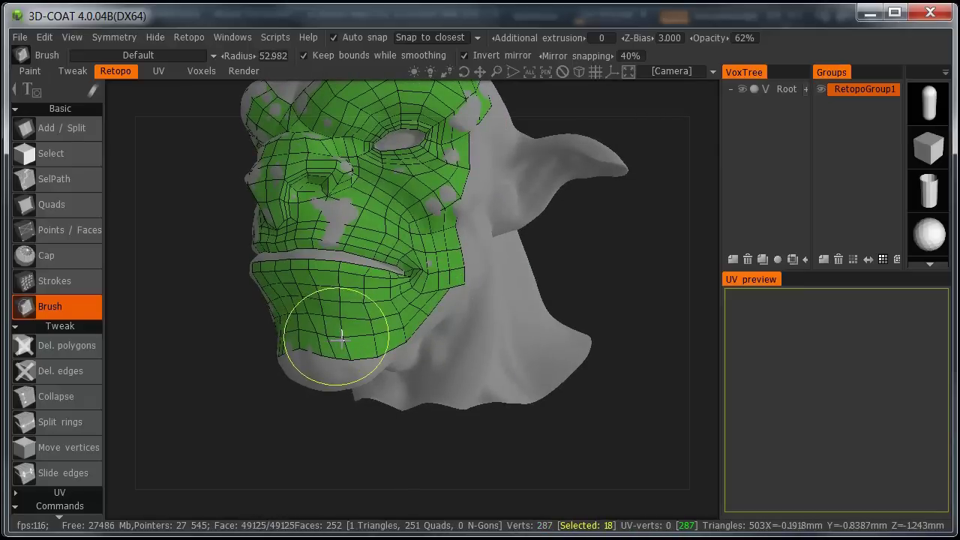
{"action": "left_click_drag", "start_coordinate": [581, 300], "coordinate": [525, 313]}
{"action": "left_click_drag", "start_coordinate": [609, 246], "coordinate": [573, 250]}
{"action": "mouse_move", "coordinate": [610, 193]}
{"action": "right_mouse_down"}
{"action": "mouse_move", "coordinate": [619, 254]}
{"action": "mouse_move", "coordinate": [631, 247]}
{"action": "right_mouse_up"}
{"action": "left_click_drag", "start_coordinate": [631, 247], "coordinate": [621, 267]}
{"action": "right_click_drag", "start_coordinate": [620, 266], "coordinate": [617, 284]}
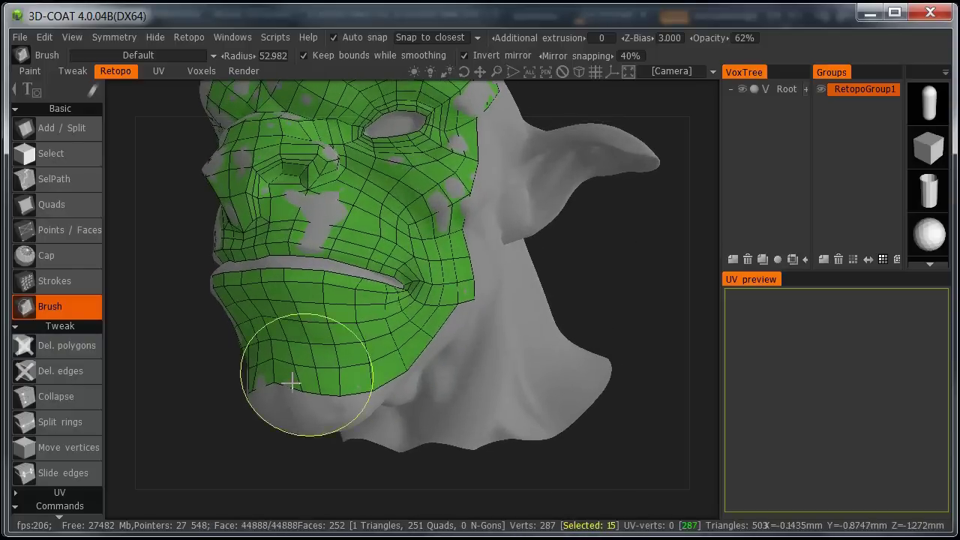
{"action": "left_click_drag", "start_coordinate": [587, 295], "coordinate": [615, 288]}
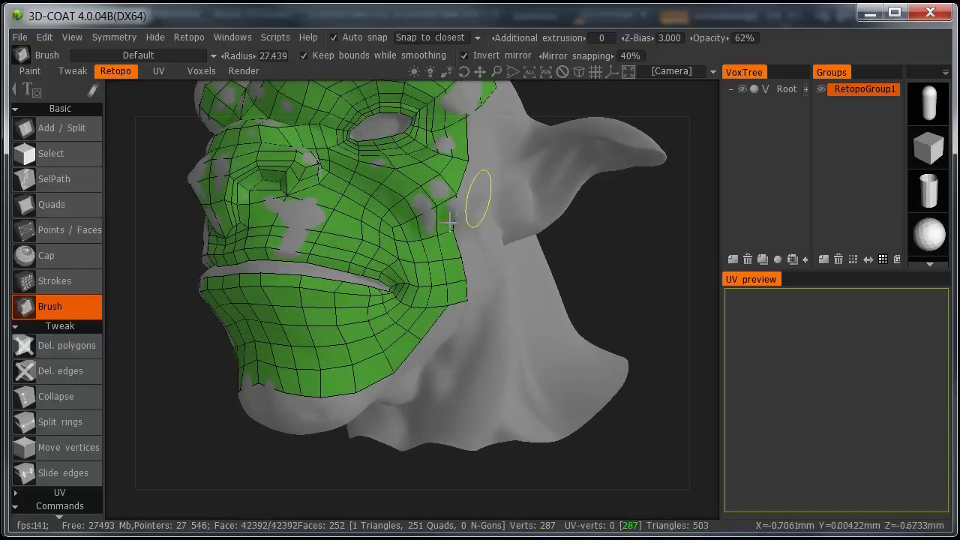
Examine the half-built face mesh around the eyes, brow, cheek and open jaw edge from the front, side and below.
{"action": "mouse_move", "coordinate": [630, 251]}
{"action": "left_mouse_down"}
{"action": "mouse_move", "coordinate": [622, 322]}
{"action": "mouse_move", "coordinate": [634, 334]}
{"action": "left_mouse_up"}
{"action": "left_click_drag", "start_coordinate": [424, 184], "coordinate": [379, 159]}
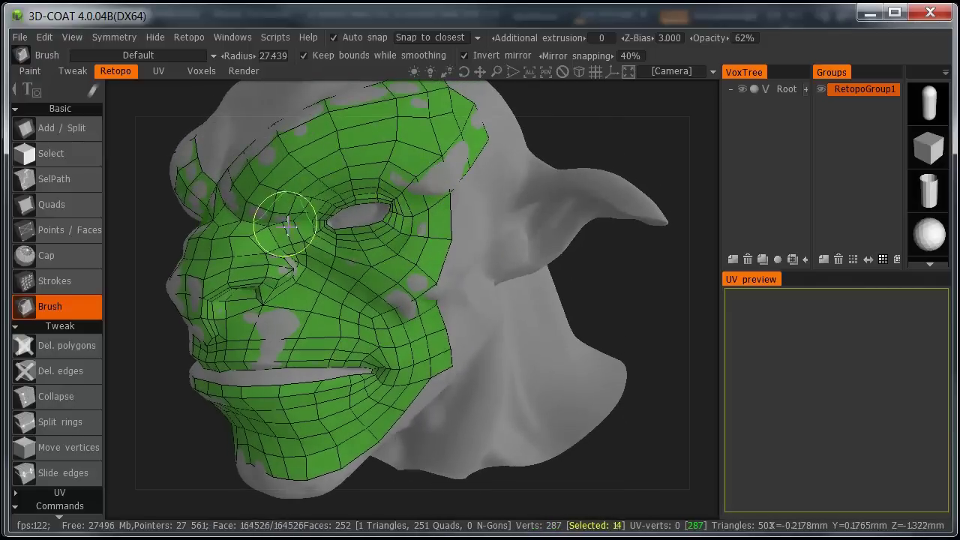
{"action": "mouse_move", "coordinate": [629, 310]}
{"action": "left_mouse_down"}
{"action": "mouse_move", "coordinate": [628, 328]}
{"action": "mouse_move", "coordinate": [618, 323]}
{"action": "mouse_move", "coordinate": [661, 335]}
{"action": "mouse_move", "coordinate": [570, 259]}
{"action": "left_mouse_up"}
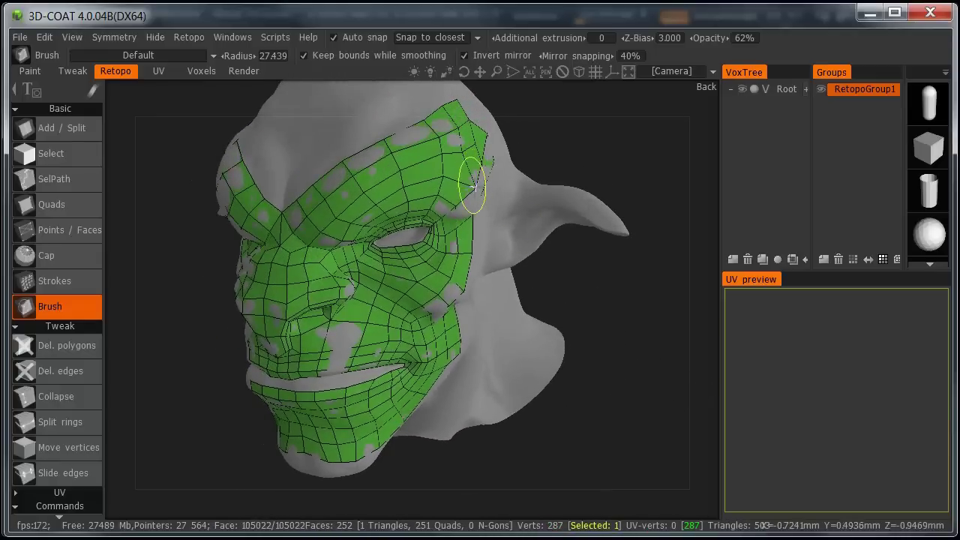
{"action": "left_click_drag", "start_coordinate": [604, 330], "coordinate": [592, 276]}
{"action": "right_click_drag", "start_coordinate": [593, 276], "coordinate": [624, 348]}
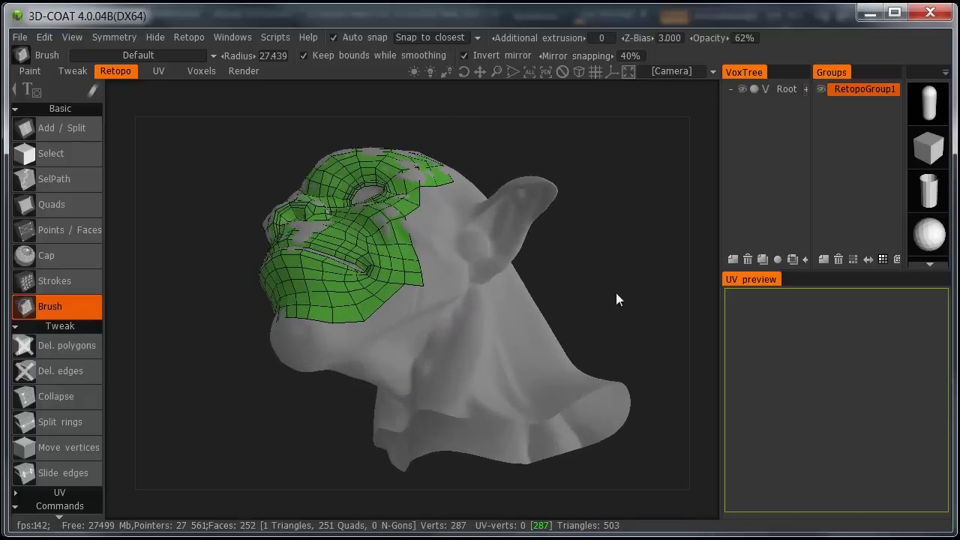
{"action": "left_click_drag", "start_coordinate": [615, 300], "coordinate": [525, 285]}
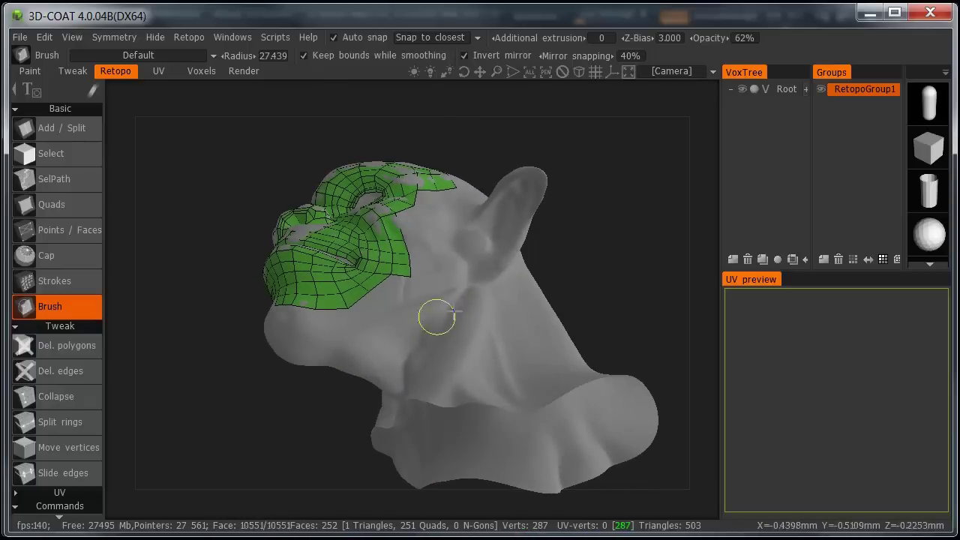
{"action": "left_click_drag", "start_coordinate": [593, 345], "coordinate": [567, 405]}
{"action": "left_click_drag", "start_coordinate": [647, 321], "coordinate": [612, 268]}
{"action": "left_click_drag", "start_coordinate": [547, 309], "coordinate": [599, 366]}
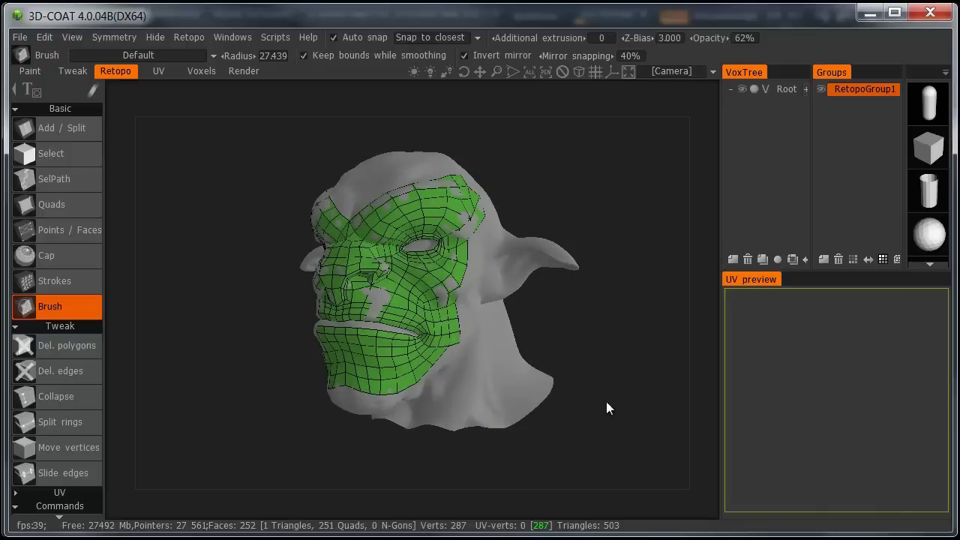
{"action": "left_click_drag", "start_coordinate": [609, 405], "coordinate": [584, 372]}
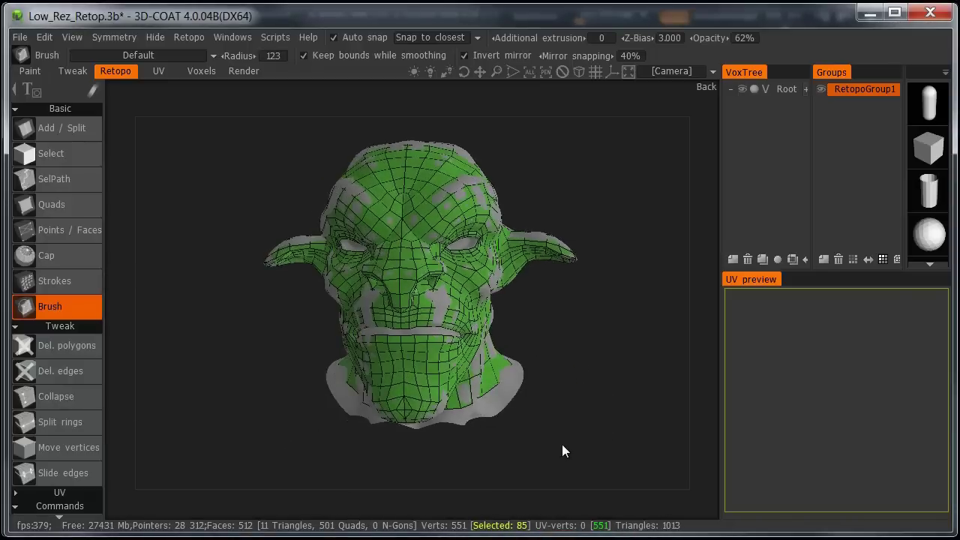
Examine the completed head mesh in Low_Rez_Retop.3b from the front, side and back, including the ears and neck.
{"action": "mouse_move", "coordinate": [562, 444]}
{"action": "left_mouse_down"}
{"action": "mouse_move", "coordinate": [548, 452]}
{"action": "mouse_move", "coordinate": [561, 435]}
{"action": "mouse_move", "coordinate": [535, 321]}
{"action": "mouse_move", "coordinate": [544, 411]}
{"action": "mouse_move", "coordinate": [536, 427]}
{"action": "mouse_move", "coordinate": [248, 461]}
{"action": "mouse_move", "coordinate": [421, 454]}
{"action": "mouse_move", "coordinate": [466, 474]}
{"action": "left_mouse_up"}
{"action": "left_click_drag", "start_coordinate": [518, 352], "coordinate": [482, 317]}
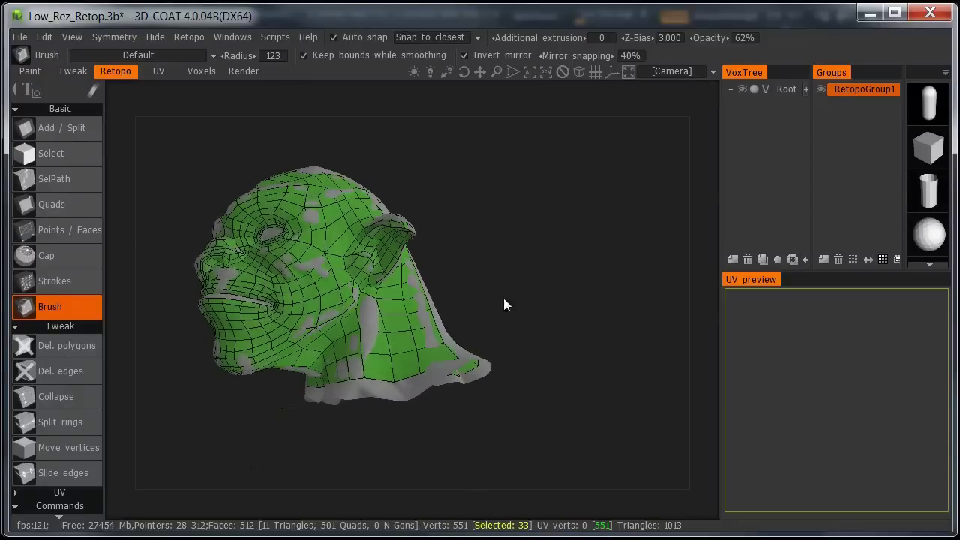
{"action": "left_click_drag", "start_coordinate": [559, 335], "coordinate": [592, 349]}
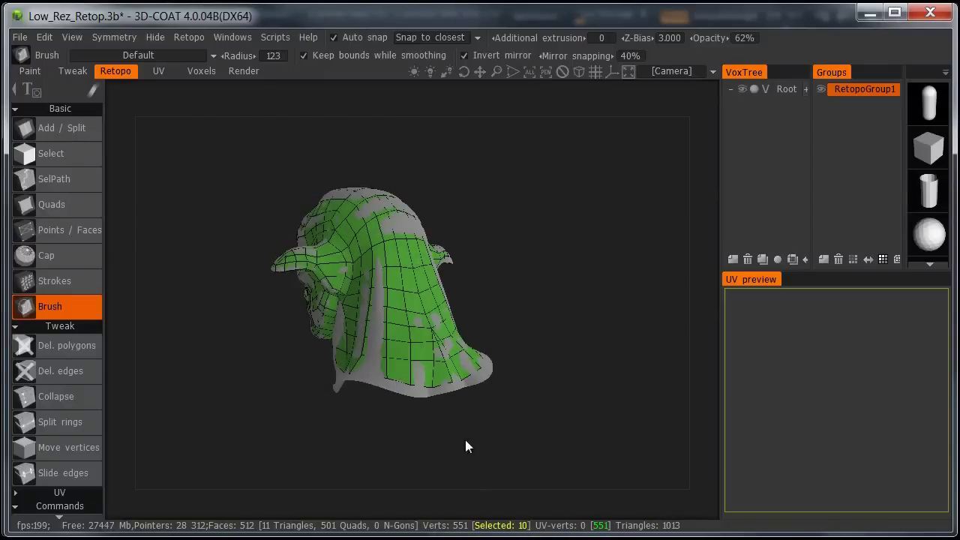
{"action": "left_click_drag", "start_coordinate": [446, 447], "coordinate": [564, 441]}
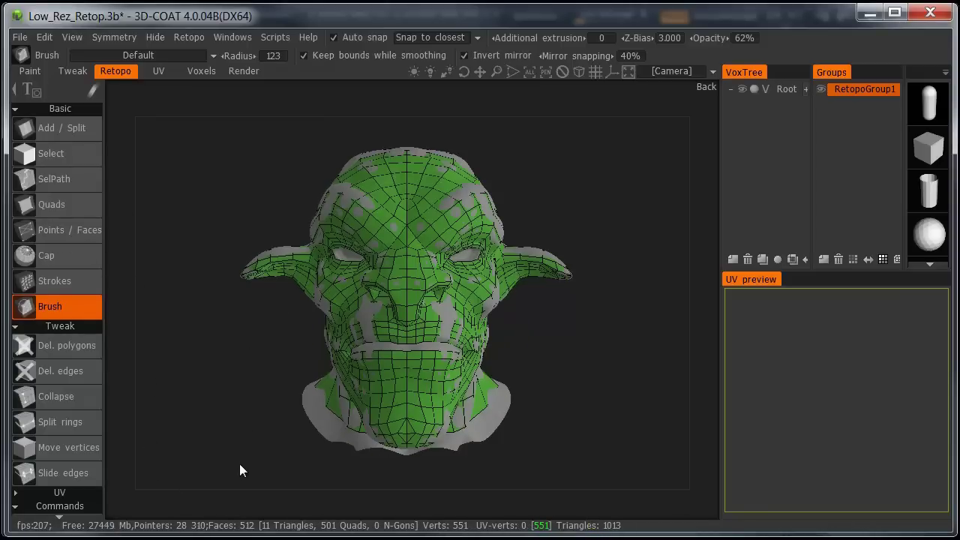
{"action": "left_click_drag", "start_coordinate": [237, 465], "coordinate": [204, 474]}
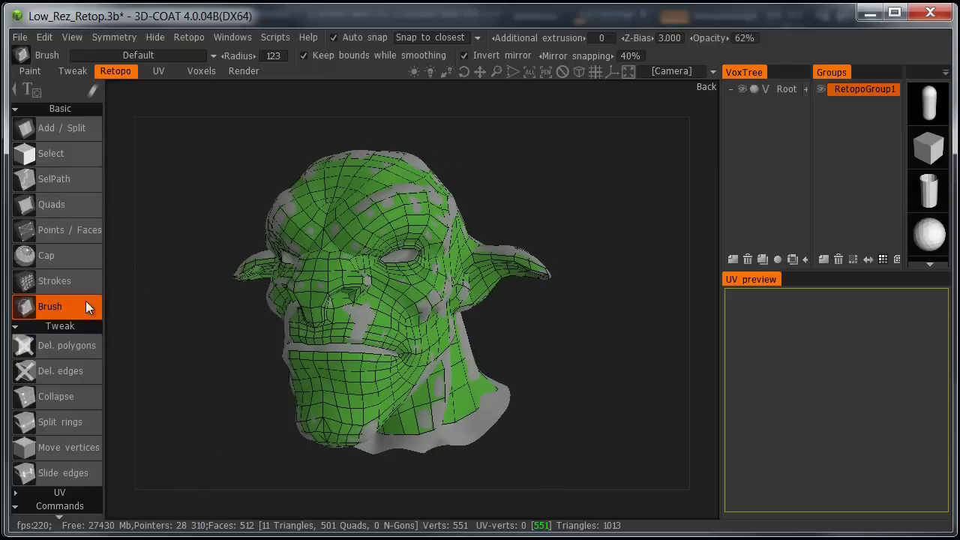
{"action": "mouse_move", "coordinate": [560, 378]}
{"action": "left_mouse_down"}
{"action": "mouse_move", "coordinate": [446, 360]}
{"action": "mouse_move", "coordinate": [409, 423]}
{"action": "mouse_move", "coordinate": [421, 415]}
{"action": "left_mouse_up"}
{"action": "left_click_drag", "start_coordinate": [125, 450], "coordinate": [165, 436]}
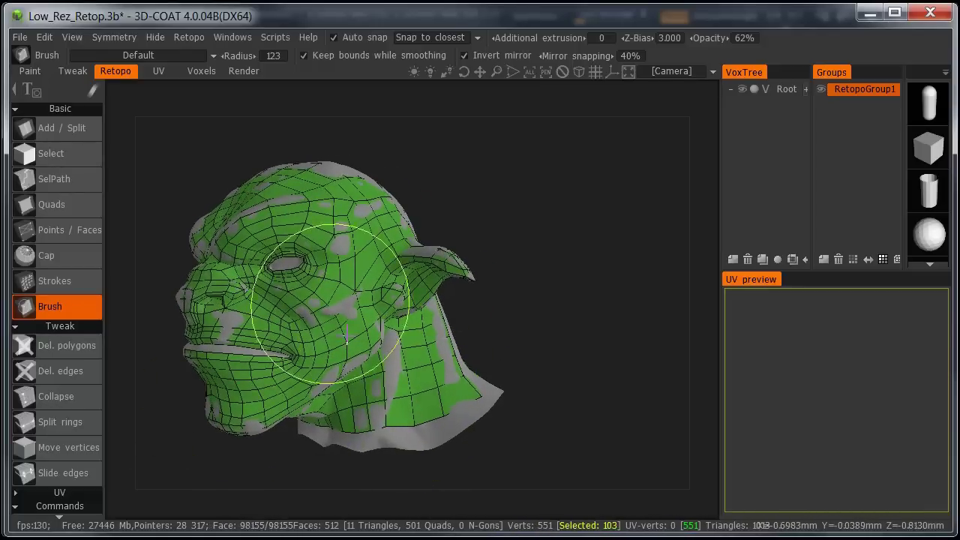
{"action": "left_click_drag", "start_coordinate": [542, 365], "coordinate": [499, 373]}
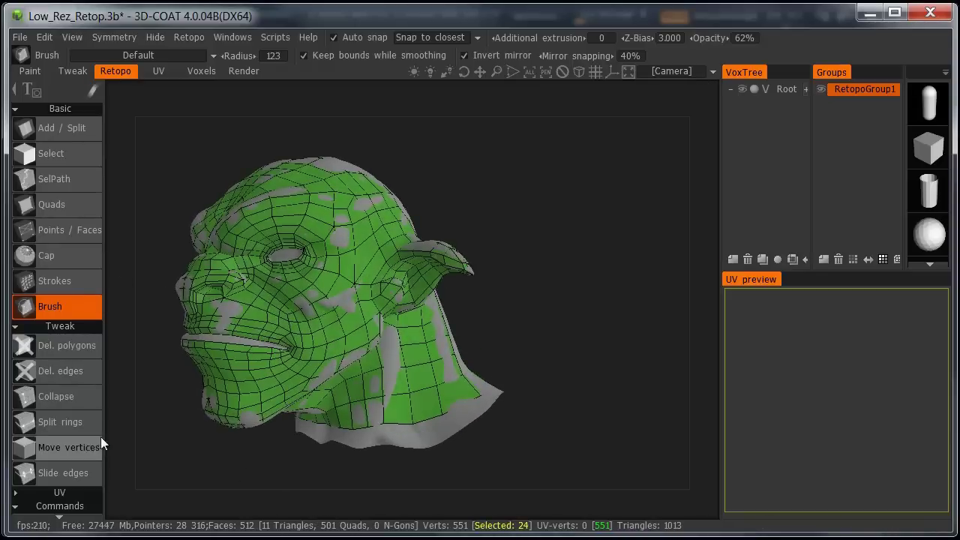
{"action": "mouse_move", "coordinate": [482, 464]}
{"action": "left_mouse_down"}
{"action": "mouse_move", "coordinate": [321, 473]}
{"action": "mouse_move", "coordinate": [523, 465]}
{"action": "mouse_move", "coordinate": [556, 424]}
{"action": "mouse_move", "coordinate": [542, 409]}
{"action": "left_mouse_up"}
{"action": "mouse_move", "coordinate": [507, 347]}
{"action": "left_mouse_down"}
{"action": "mouse_move", "coordinate": [466, 362]}
{"action": "mouse_move", "coordinate": [547, 269]}
{"action": "mouse_move", "coordinate": [644, 319]}
{"action": "mouse_move", "coordinate": [604, 340]}
{"action": "mouse_move", "coordinate": [585, 333]}
{"action": "left_mouse_up"}
{"action": "right_click_drag", "start_coordinate": [585, 334], "coordinate": [585, 345]}
{"action": "left_click", "coordinate": [21, 37]}
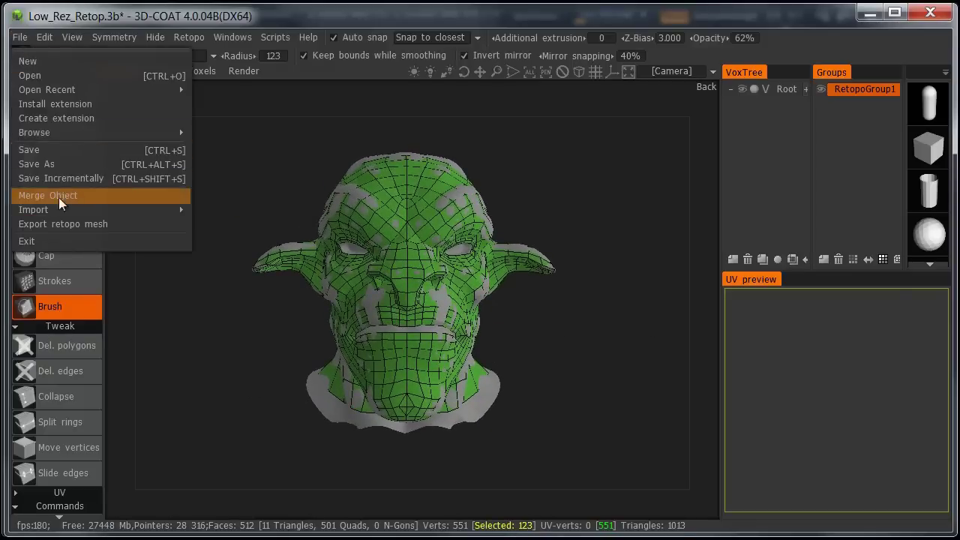
{"action": "left_click", "coordinate": [97, 225]}
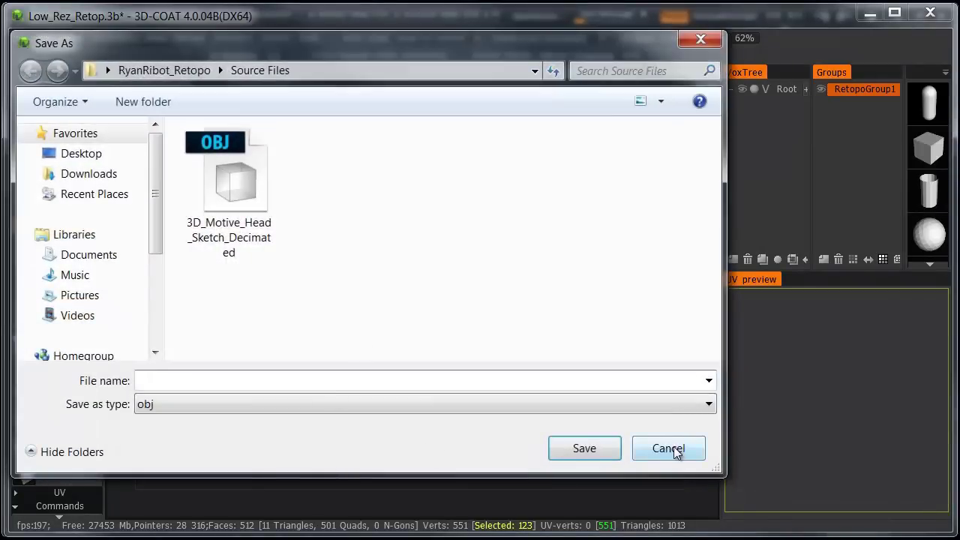
{"action": "left_click", "coordinate": [668, 449]}
Apply symmetry to all layers of the retopo mesh and set the symmetry mode to No symmetry.
{"action": "left_click", "coordinate": [133, 39]}
{"action": "mouse_move", "coordinate": [195, 37]}
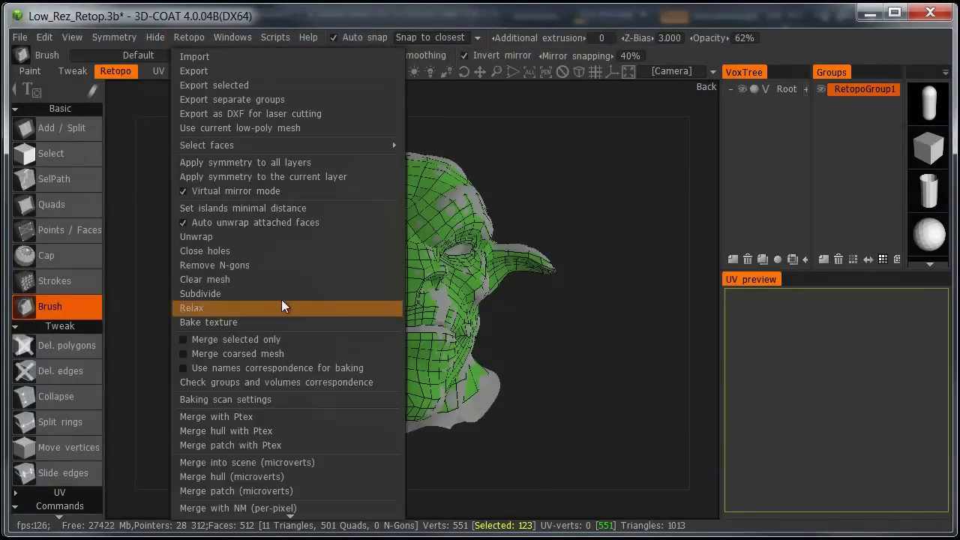
{"action": "left_click", "coordinate": [286, 162]}
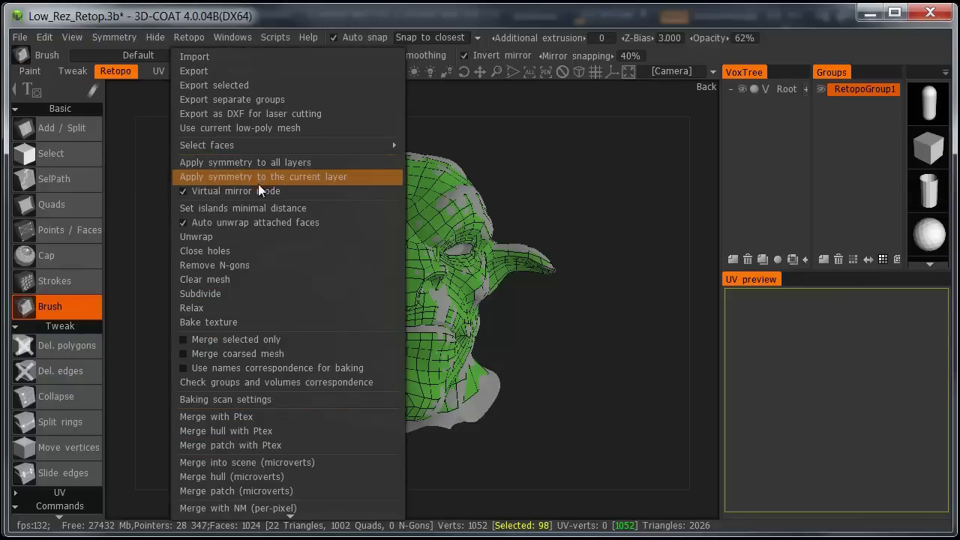
{"action": "mouse_move", "coordinate": [124, 43]}
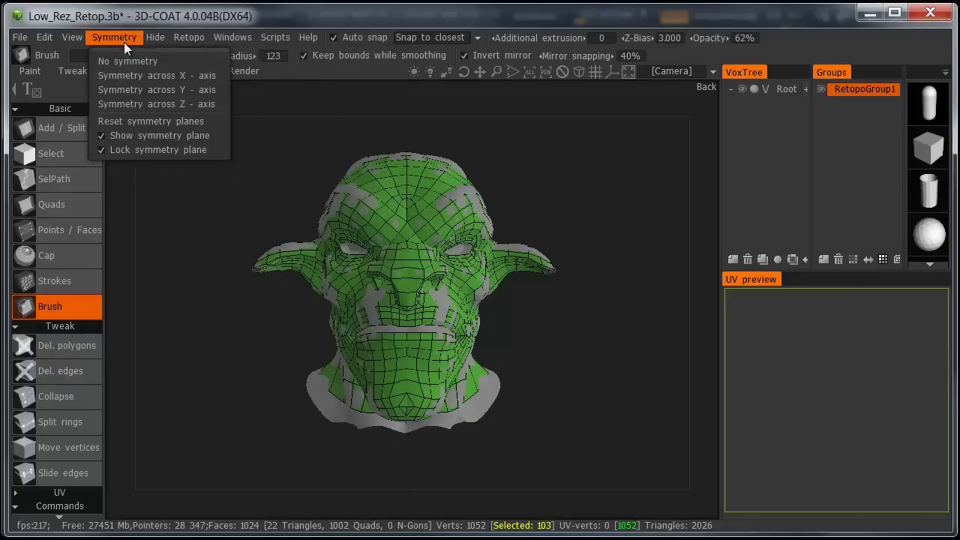
{"action": "left_click", "coordinate": [133, 62]}
{"action": "left_click_drag", "start_coordinate": [614, 370], "coordinate": [411, 309]}
Export the retopo mesh to the Source Files folder as an OBJ named 3D_Motive_Head_Sketch_Retop.
{"action": "mouse_move", "coordinate": [19, 37]}
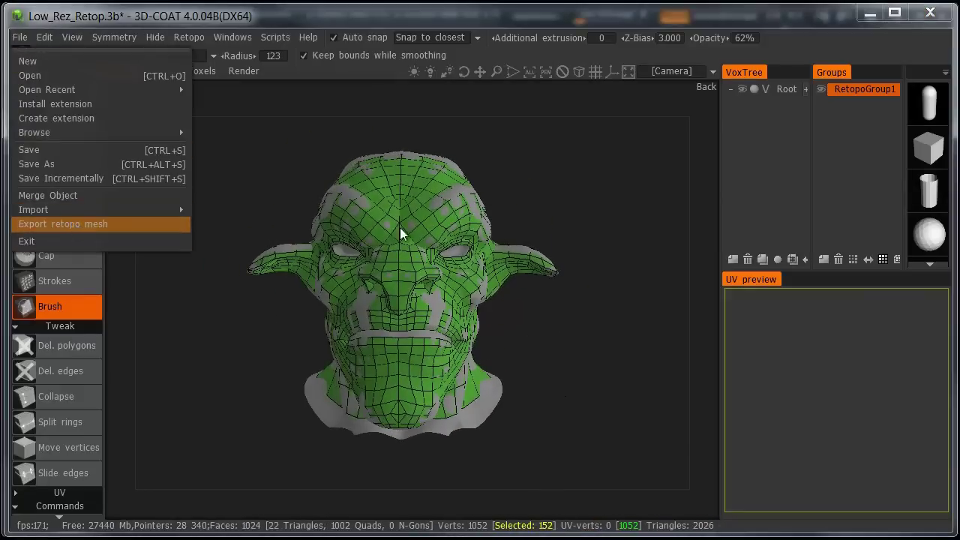
{"action": "left_click", "coordinate": [150, 224]}
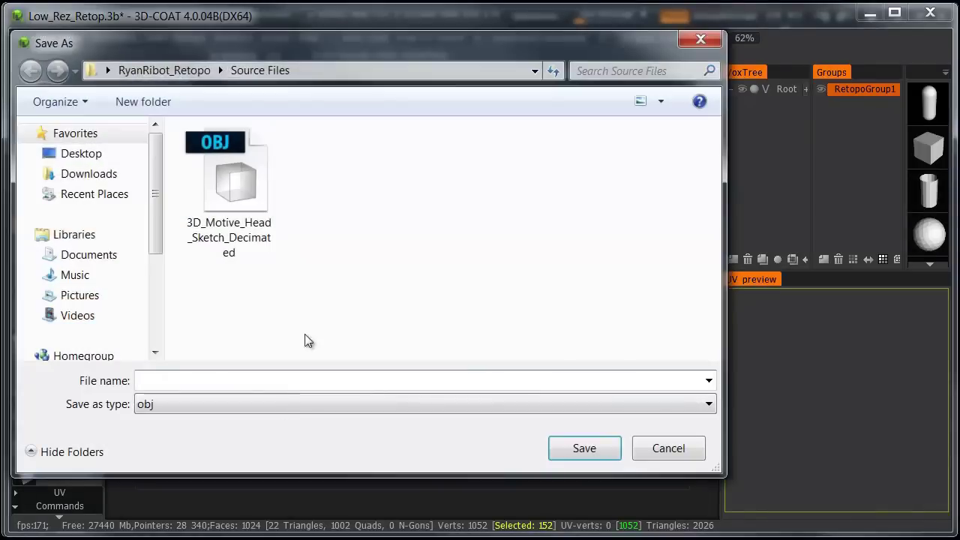
{"action": "left_click", "coordinate": [247, 255]}
{"action": "double_click", "coordinate": [248, 379]}
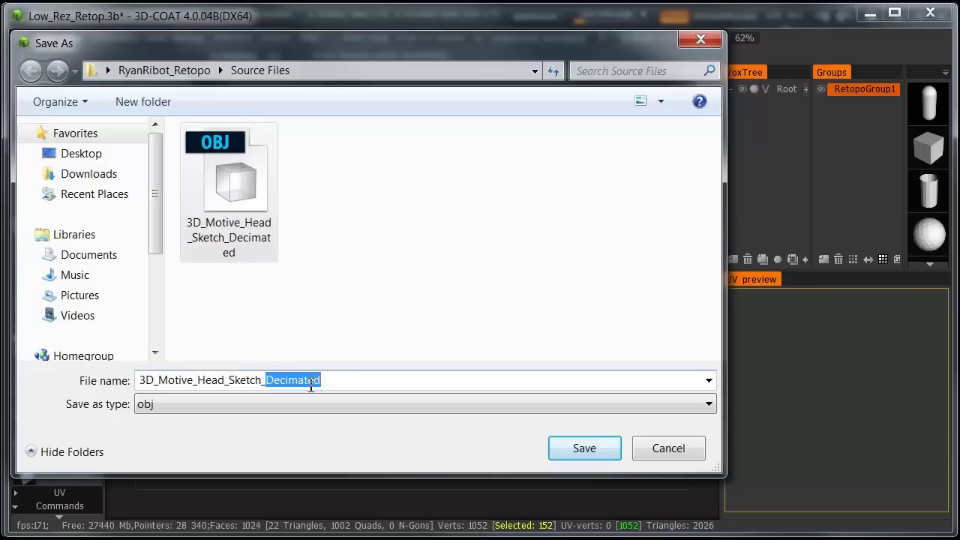
{"action": "type", "text": "Retop"}
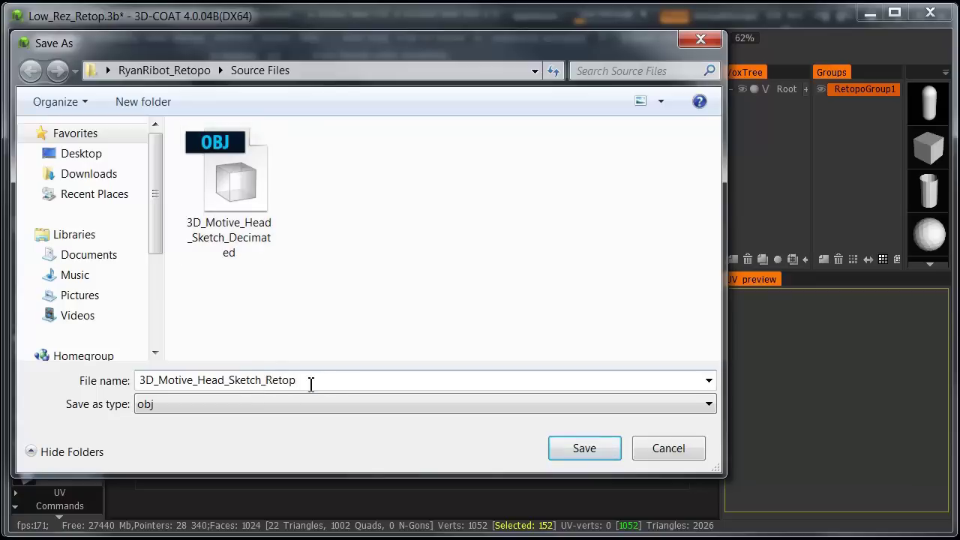
{"action": "key", "text": "Return"}
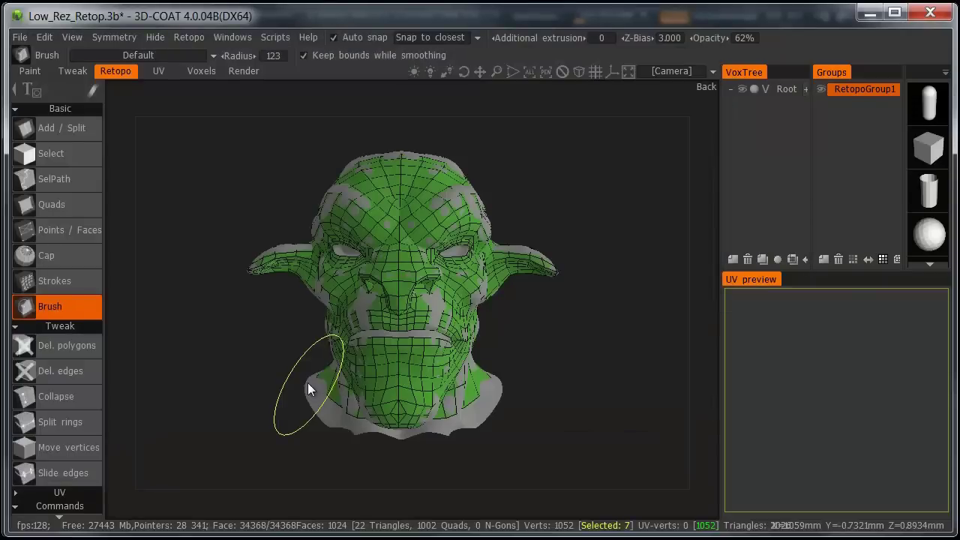
Examine the full symmetric head mesh from the front, three-quarter and side views.
{"action": "left_click_drag", "start_coordinate": [574, 378], "coordinate": [556, 341]}
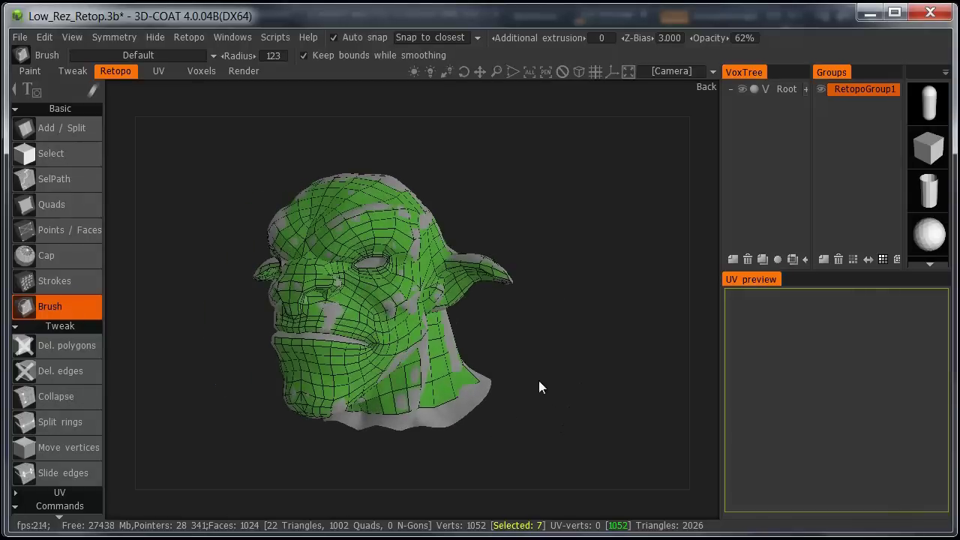
{"action": "left_click_drag", "start_coordinate": [540, 388], "coordinate": [546, 367]}
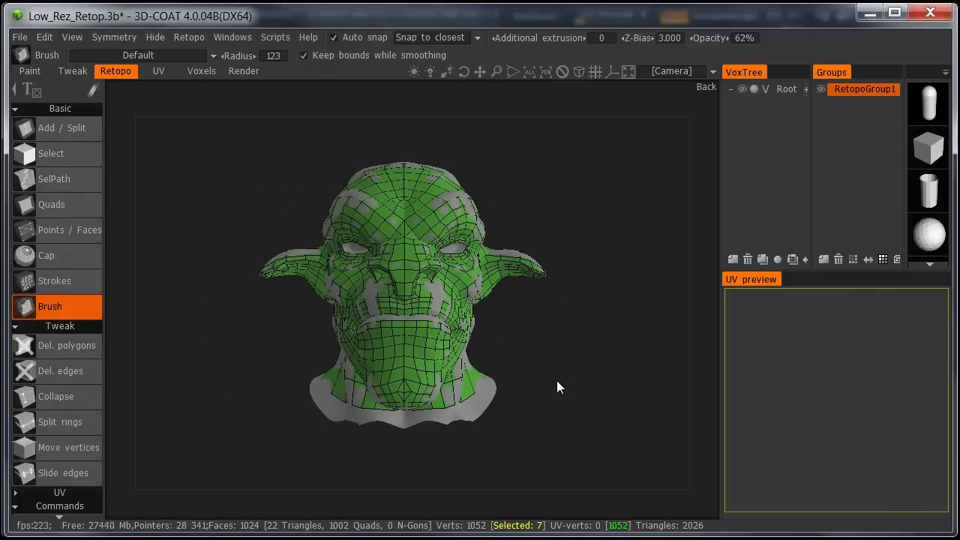
{"action": "left_click_drag", "start_coordinate": [600, 418], "coordinate": [459, 474]}
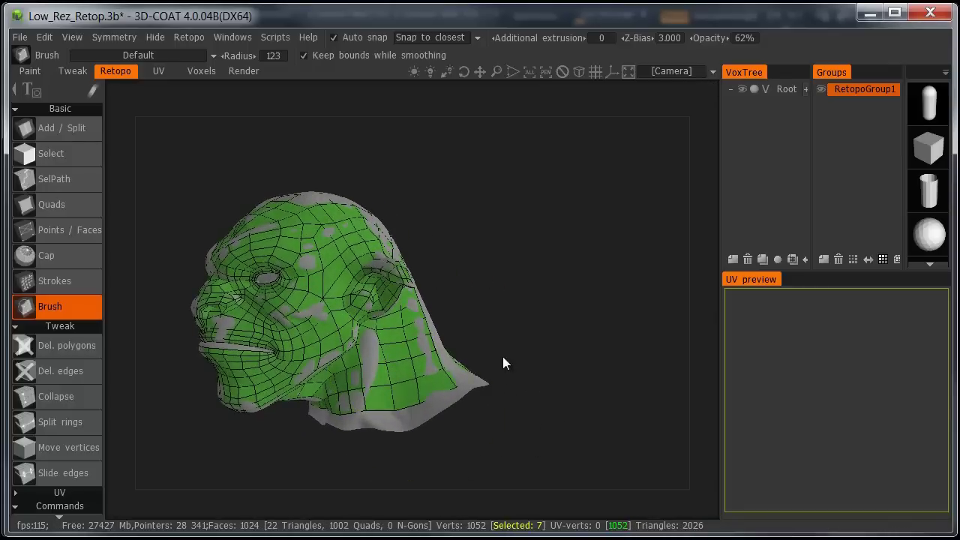